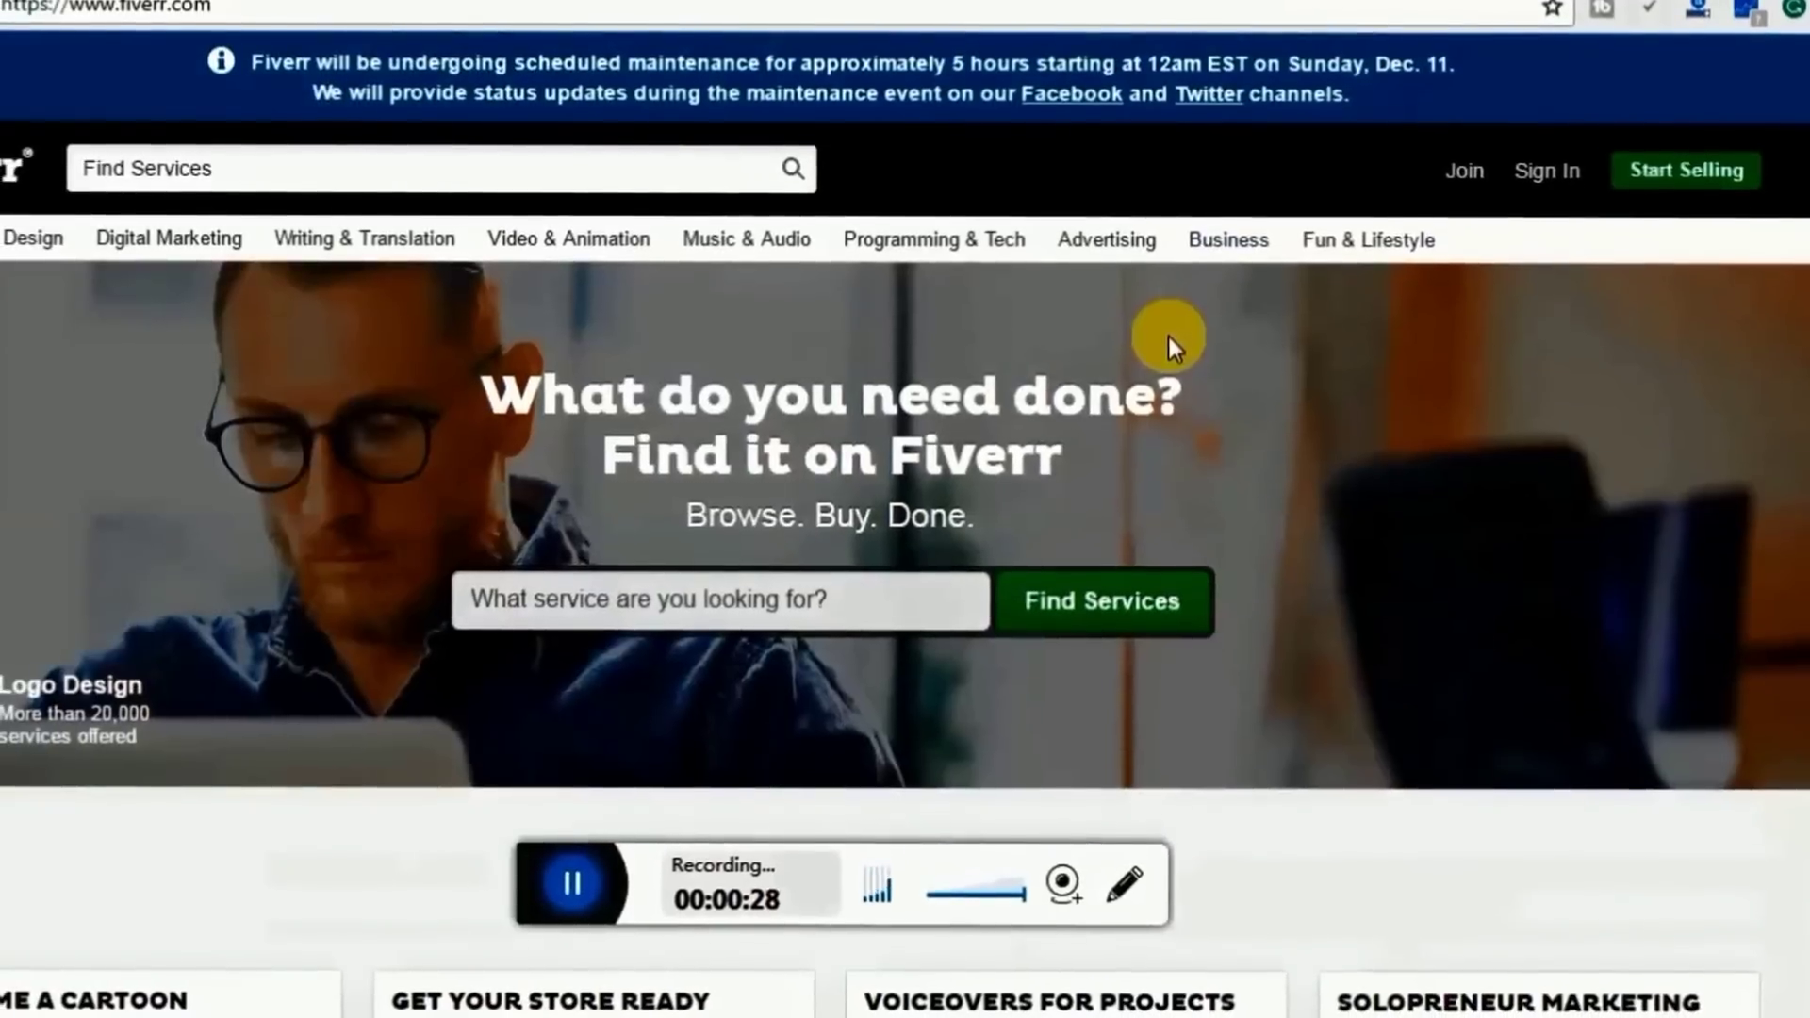
Join Fiverr by submitting the account holder's Gmail address to create the account
mouse_move(1368, 244)
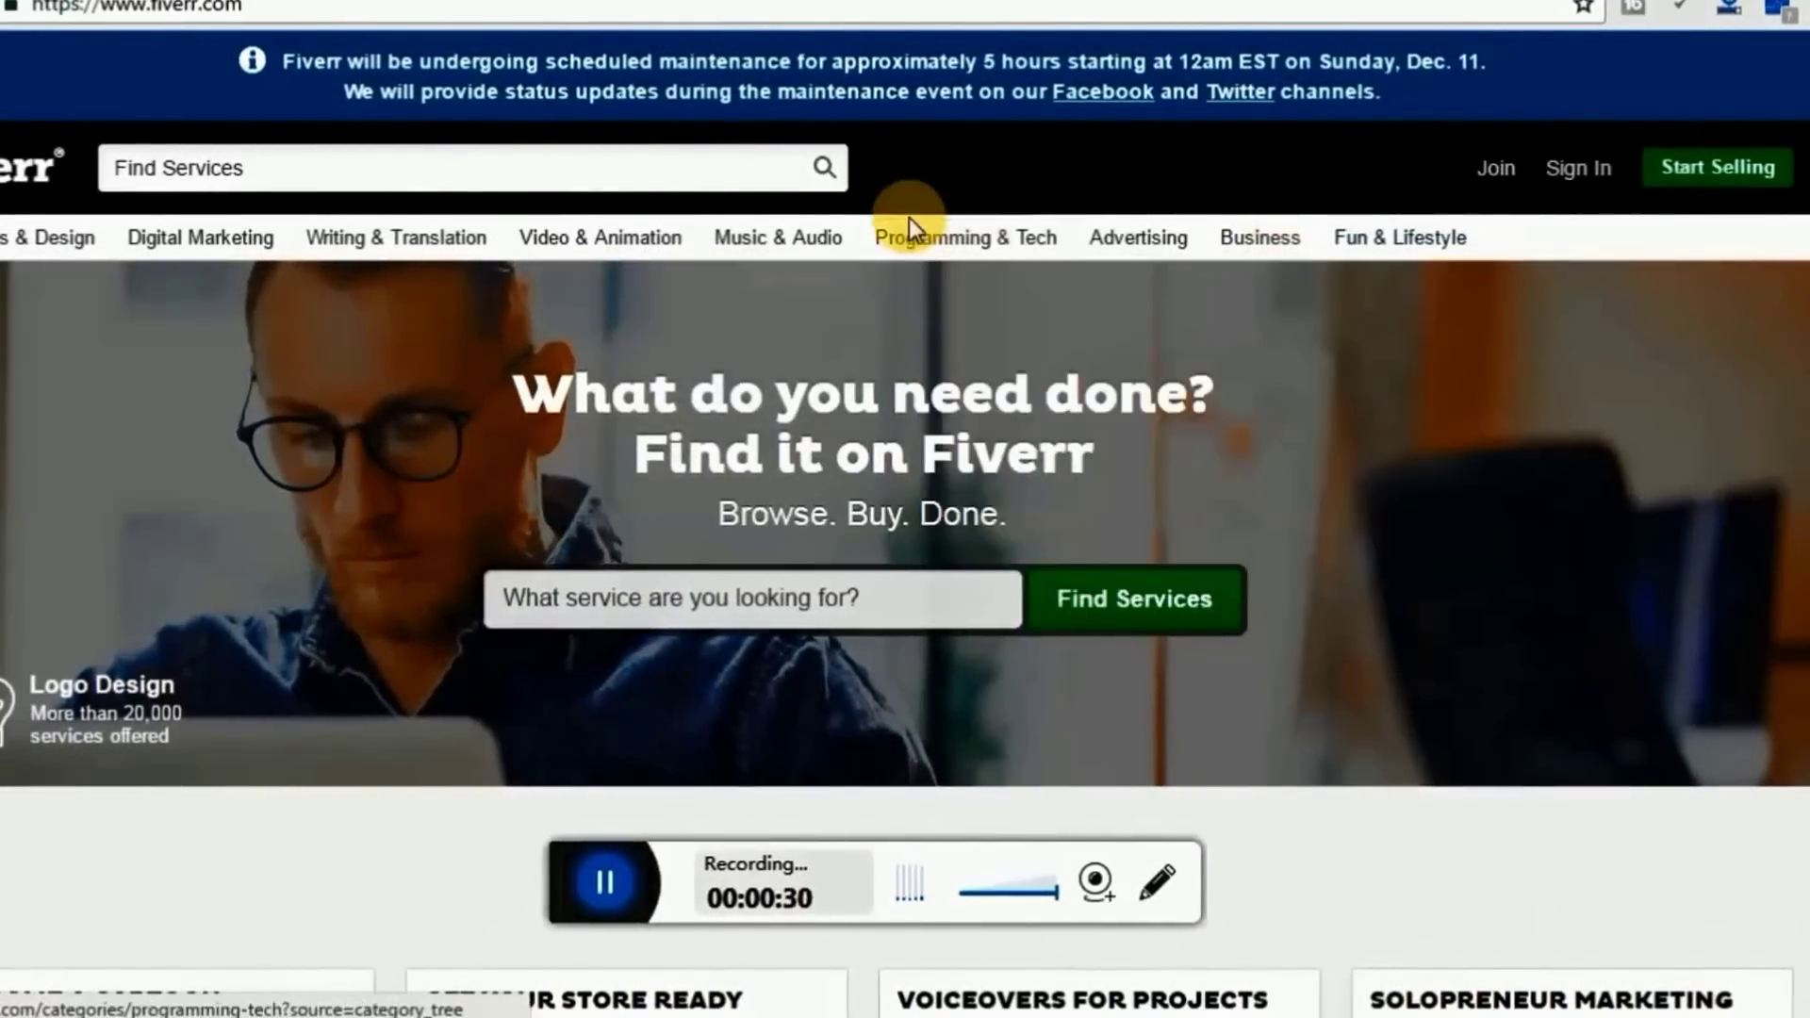
mouse_move(1427, 243)
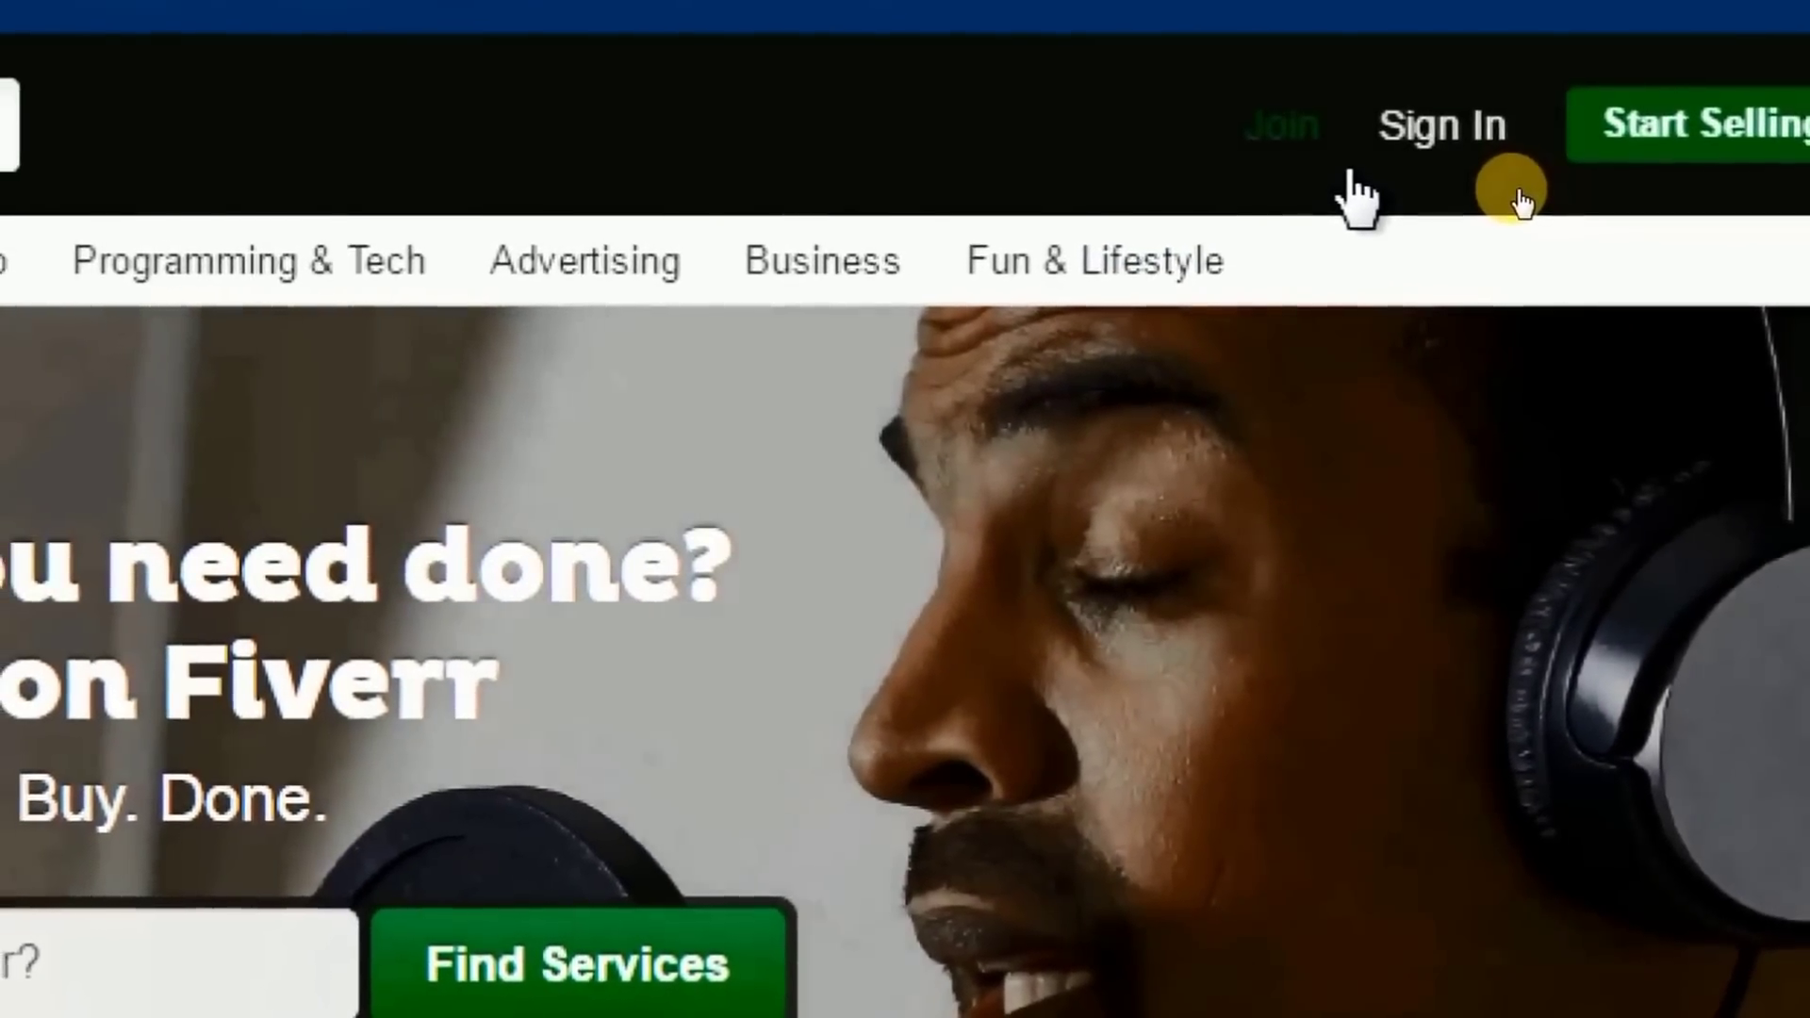
click(1249, 138)
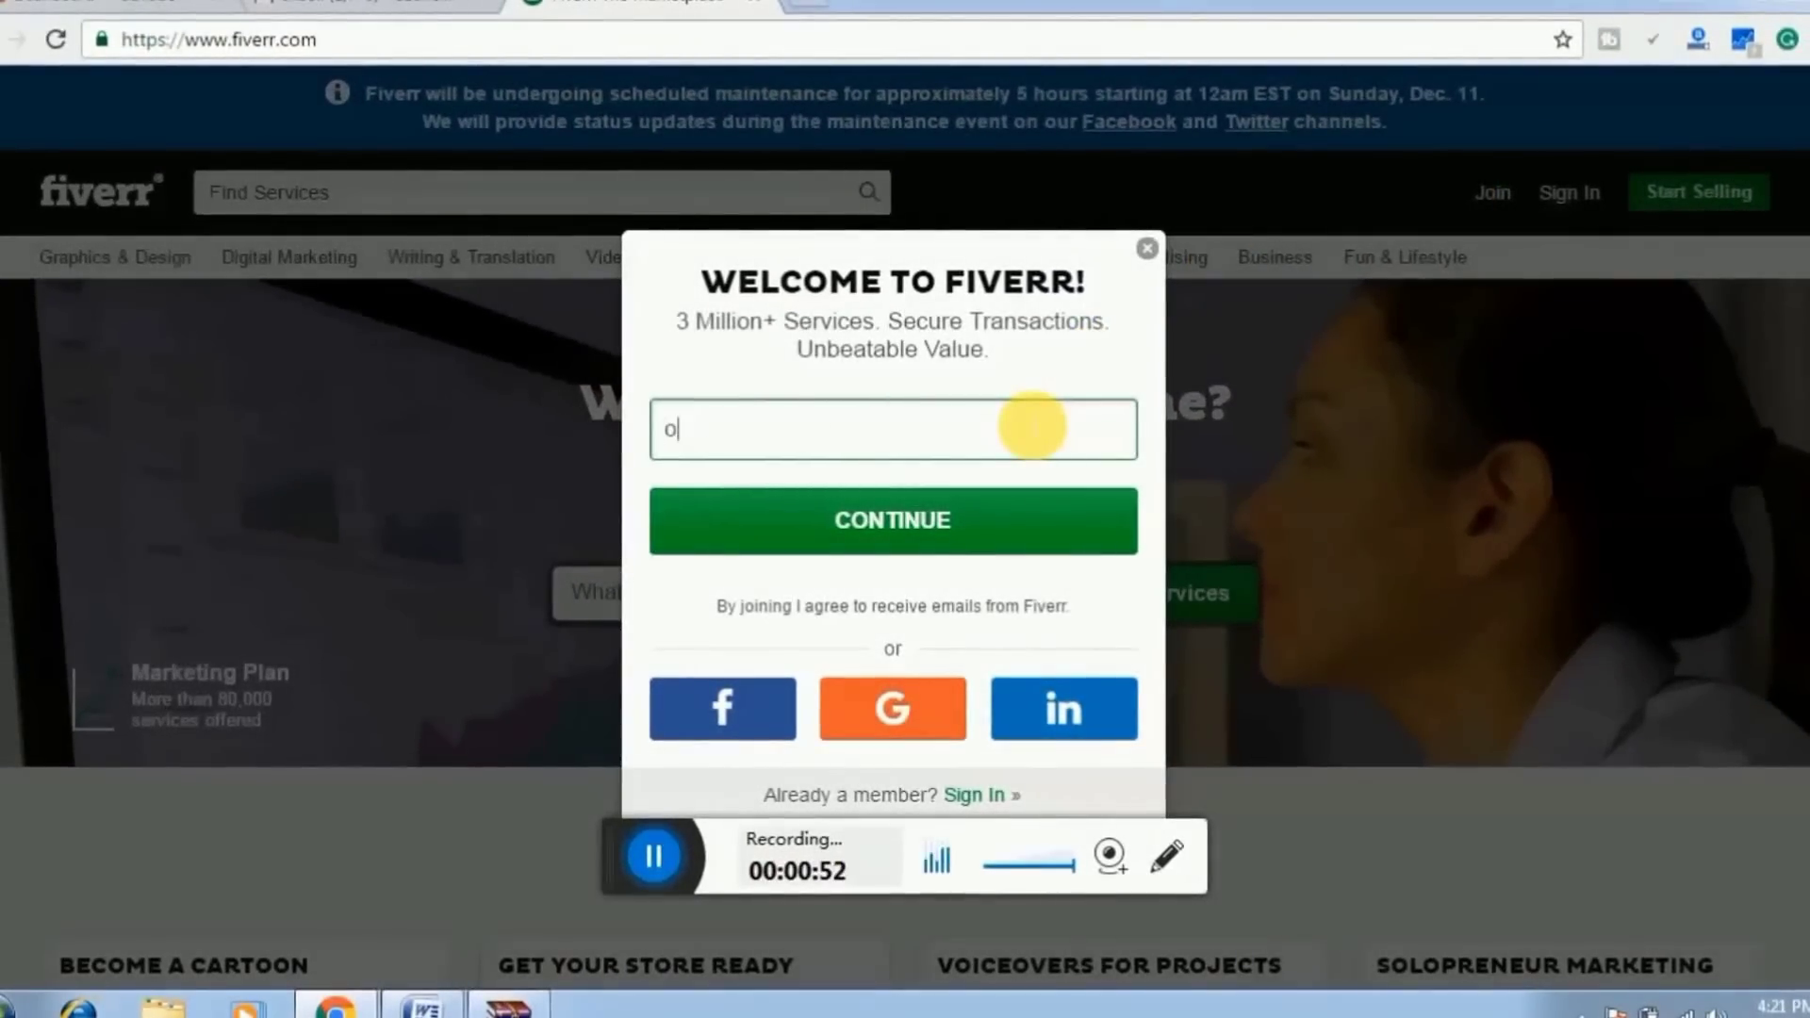
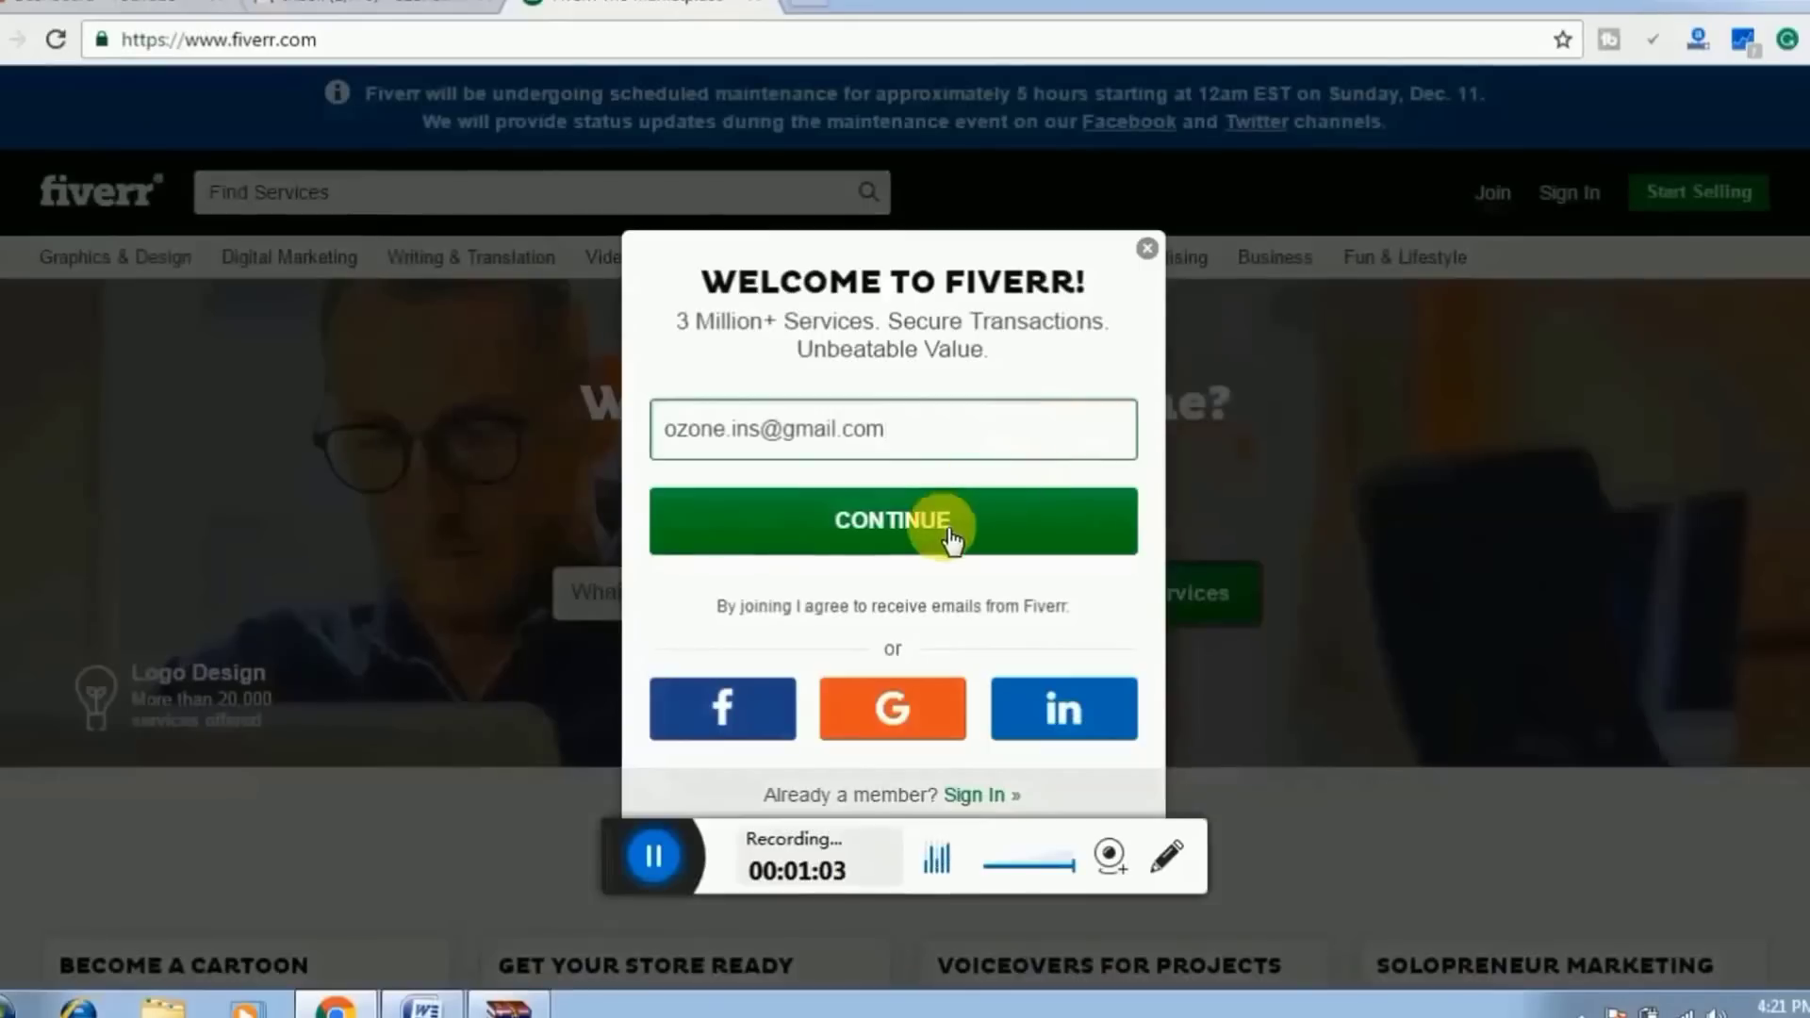
click(938, 526)
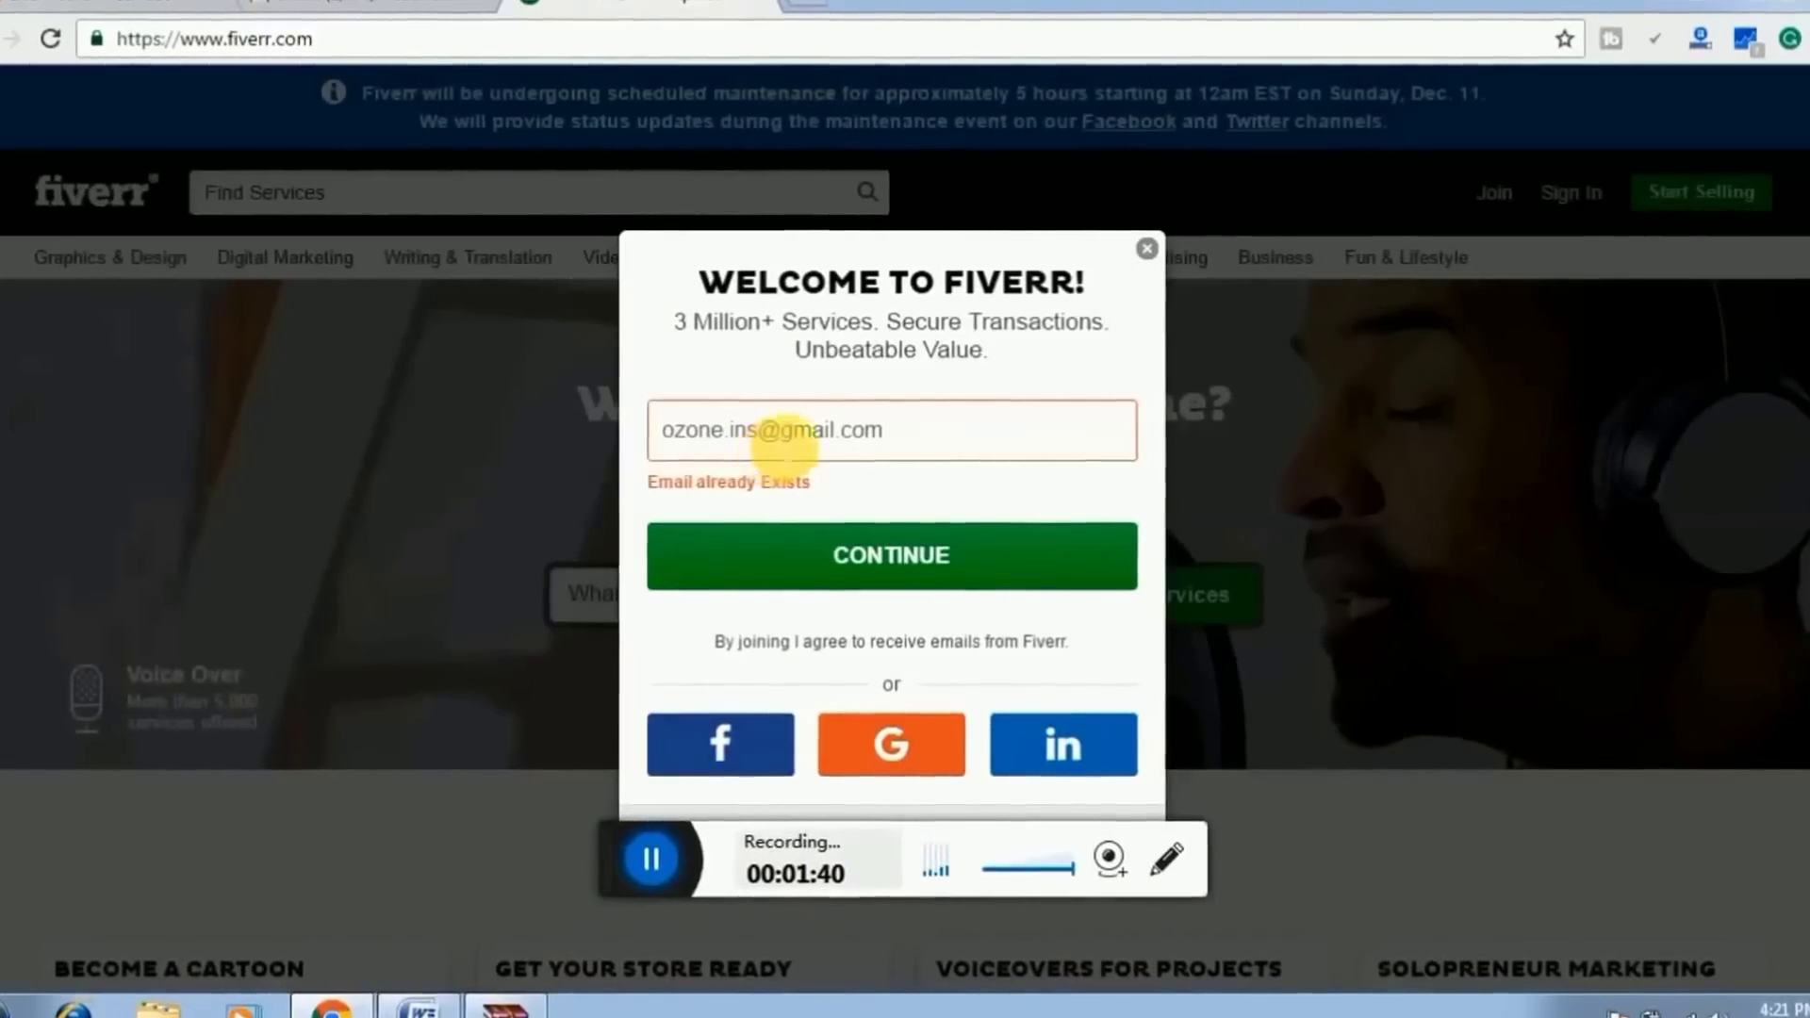
Close the sign-up popup, then activate the account from Fiverr's activation email in Gmail
click(1145, 249)
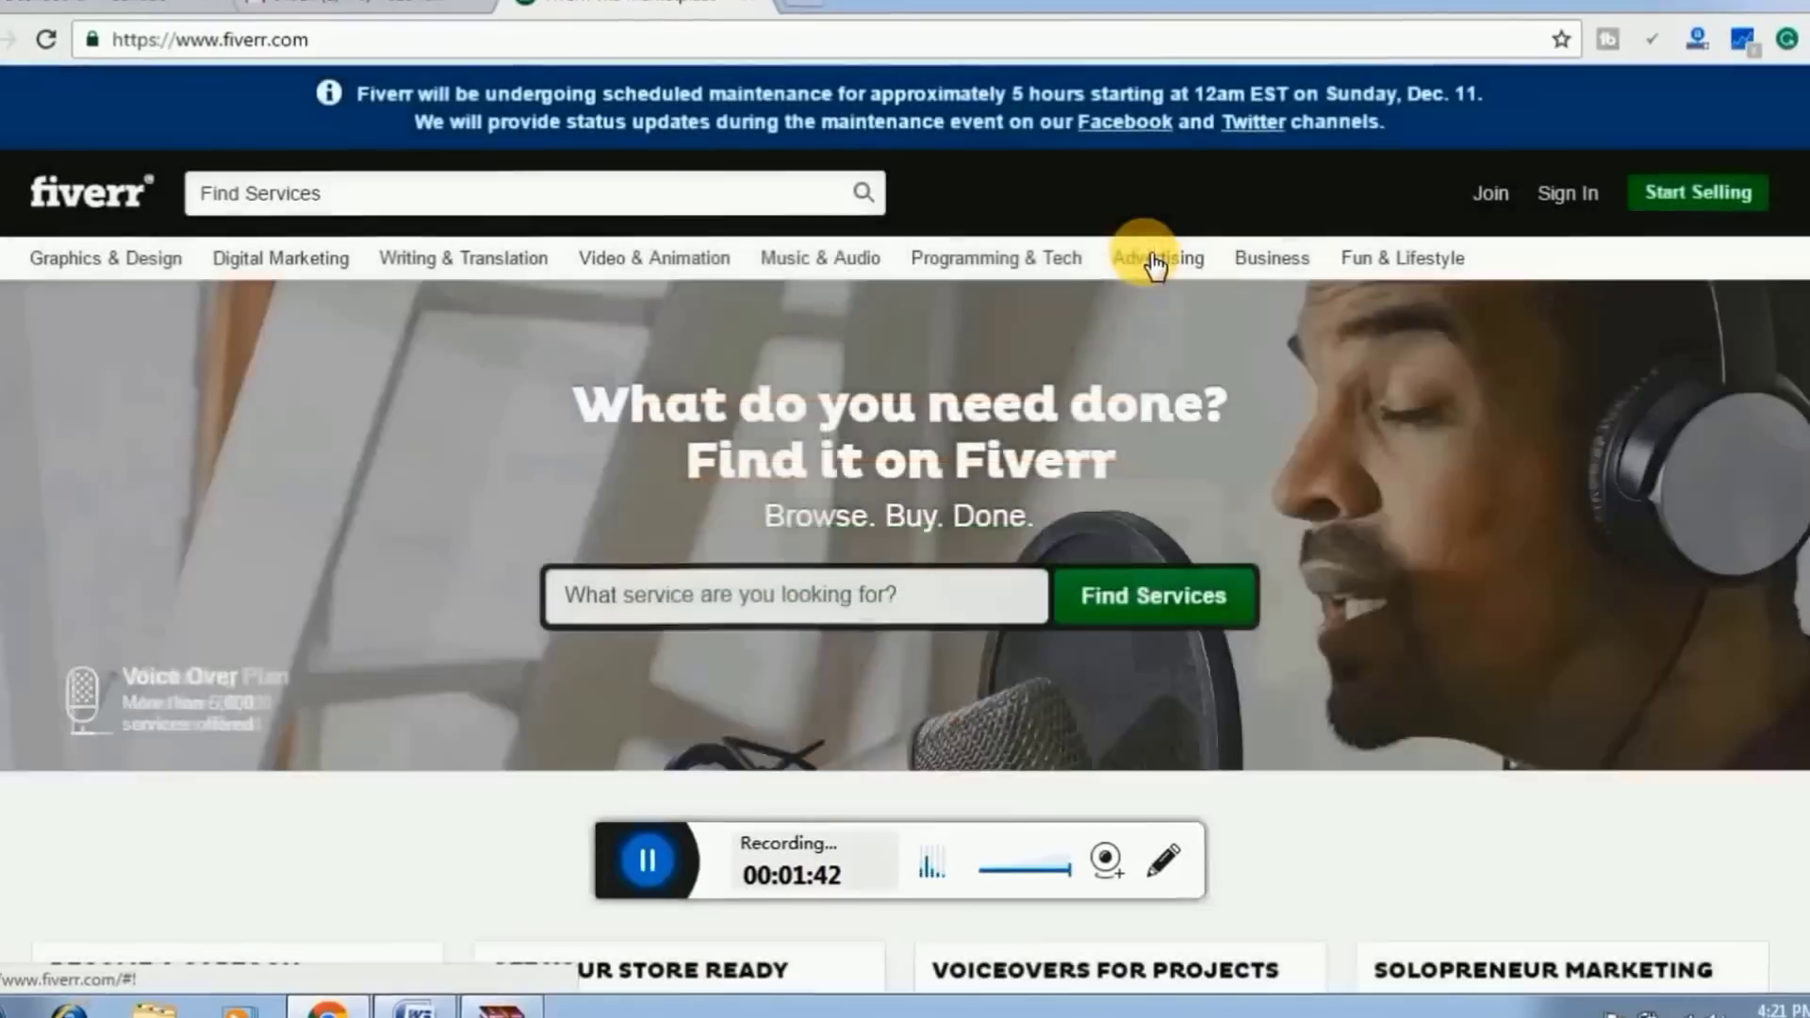
mouse_move(1166, 267)
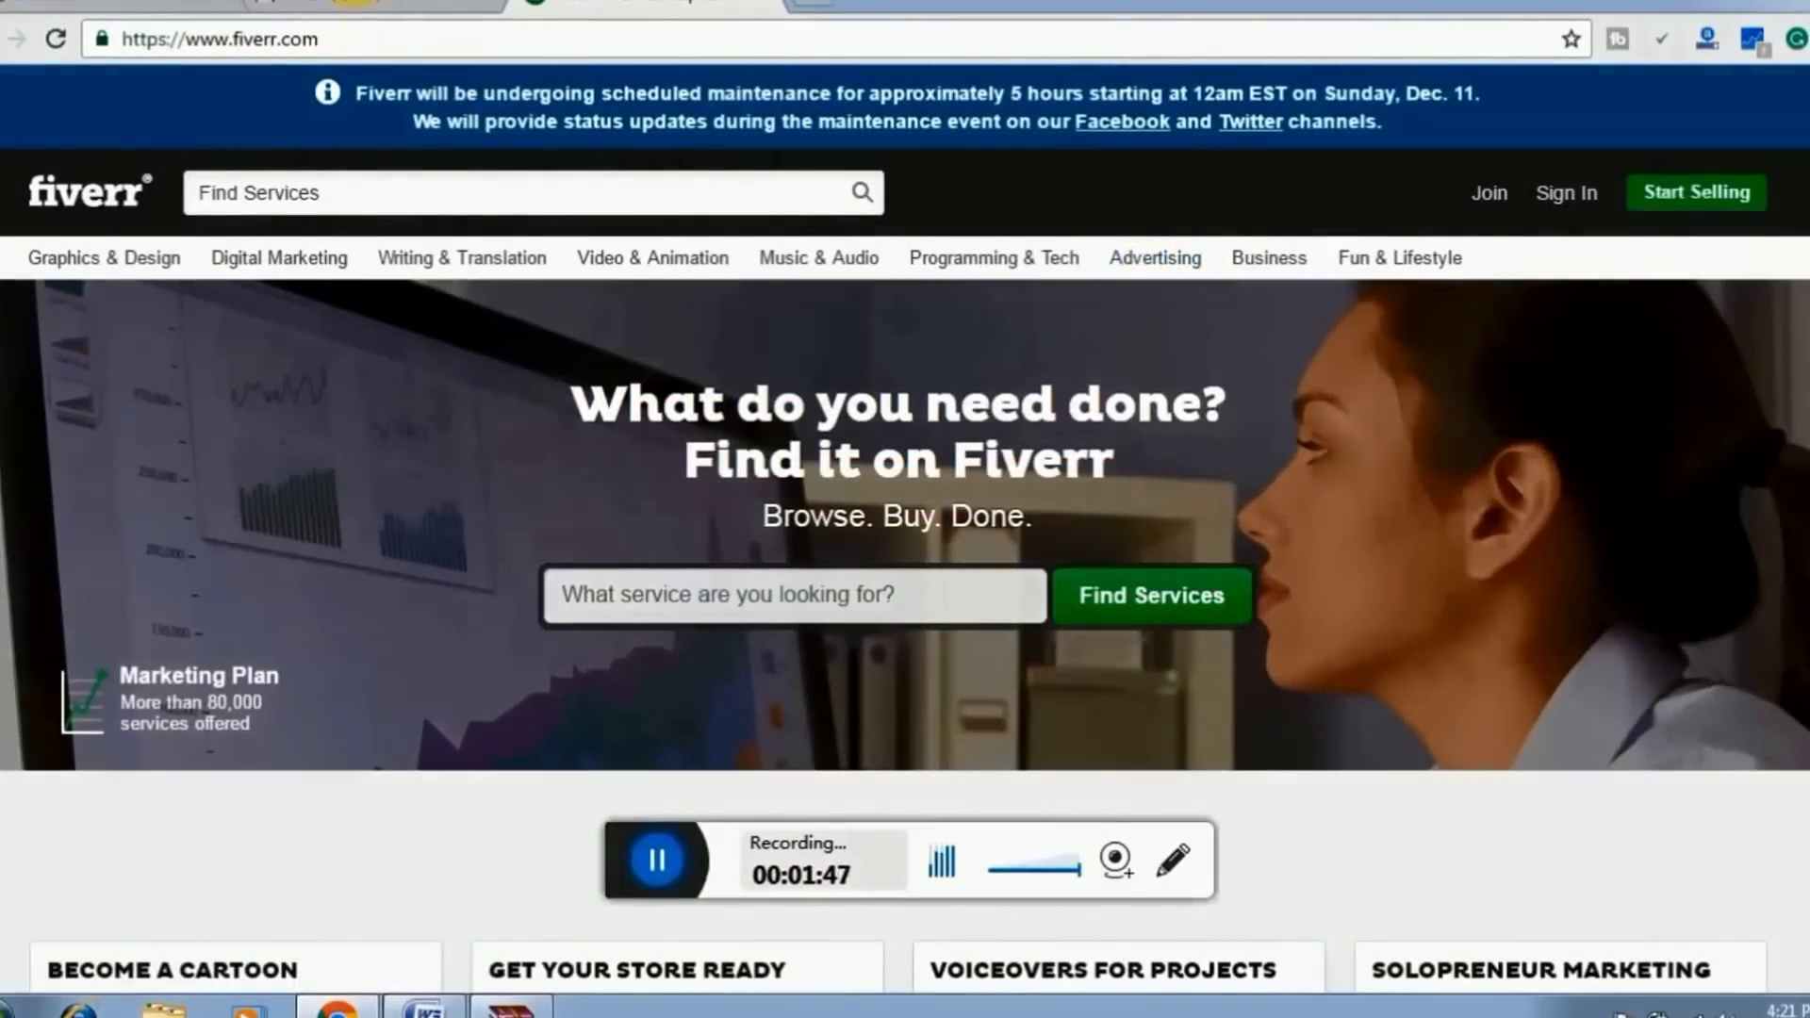
click(396, 4)
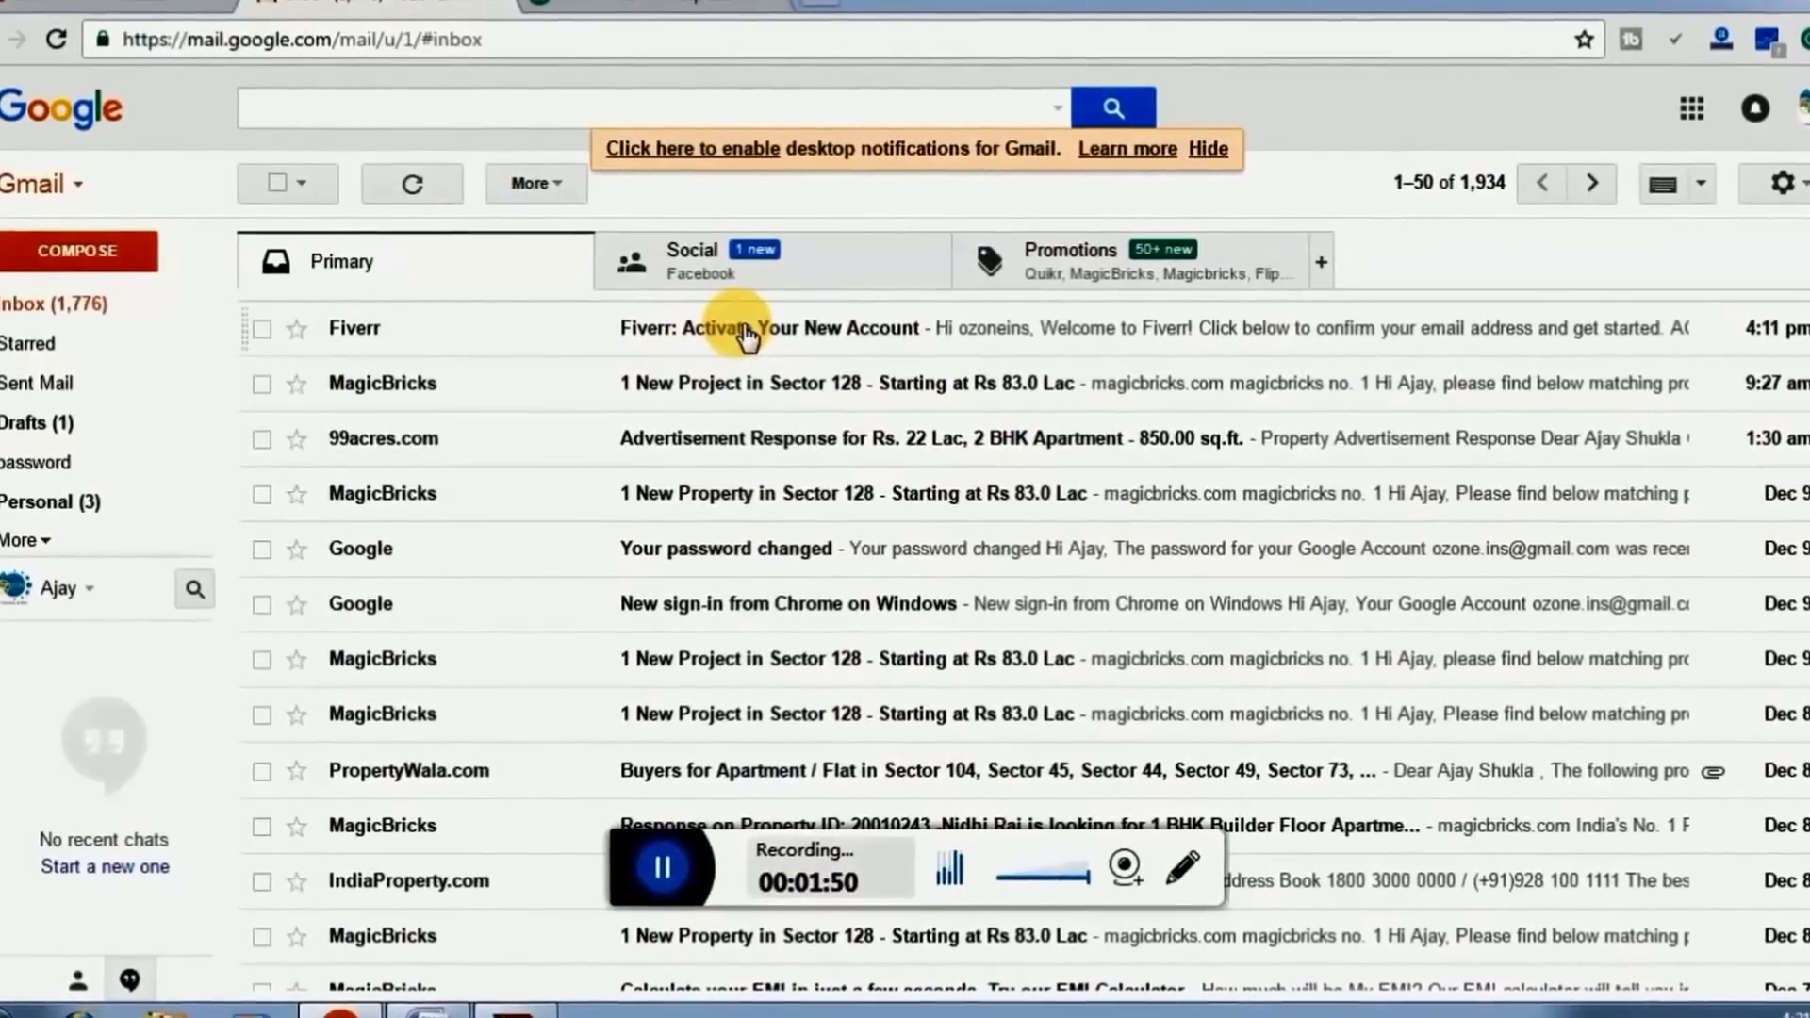
click(714, 350)
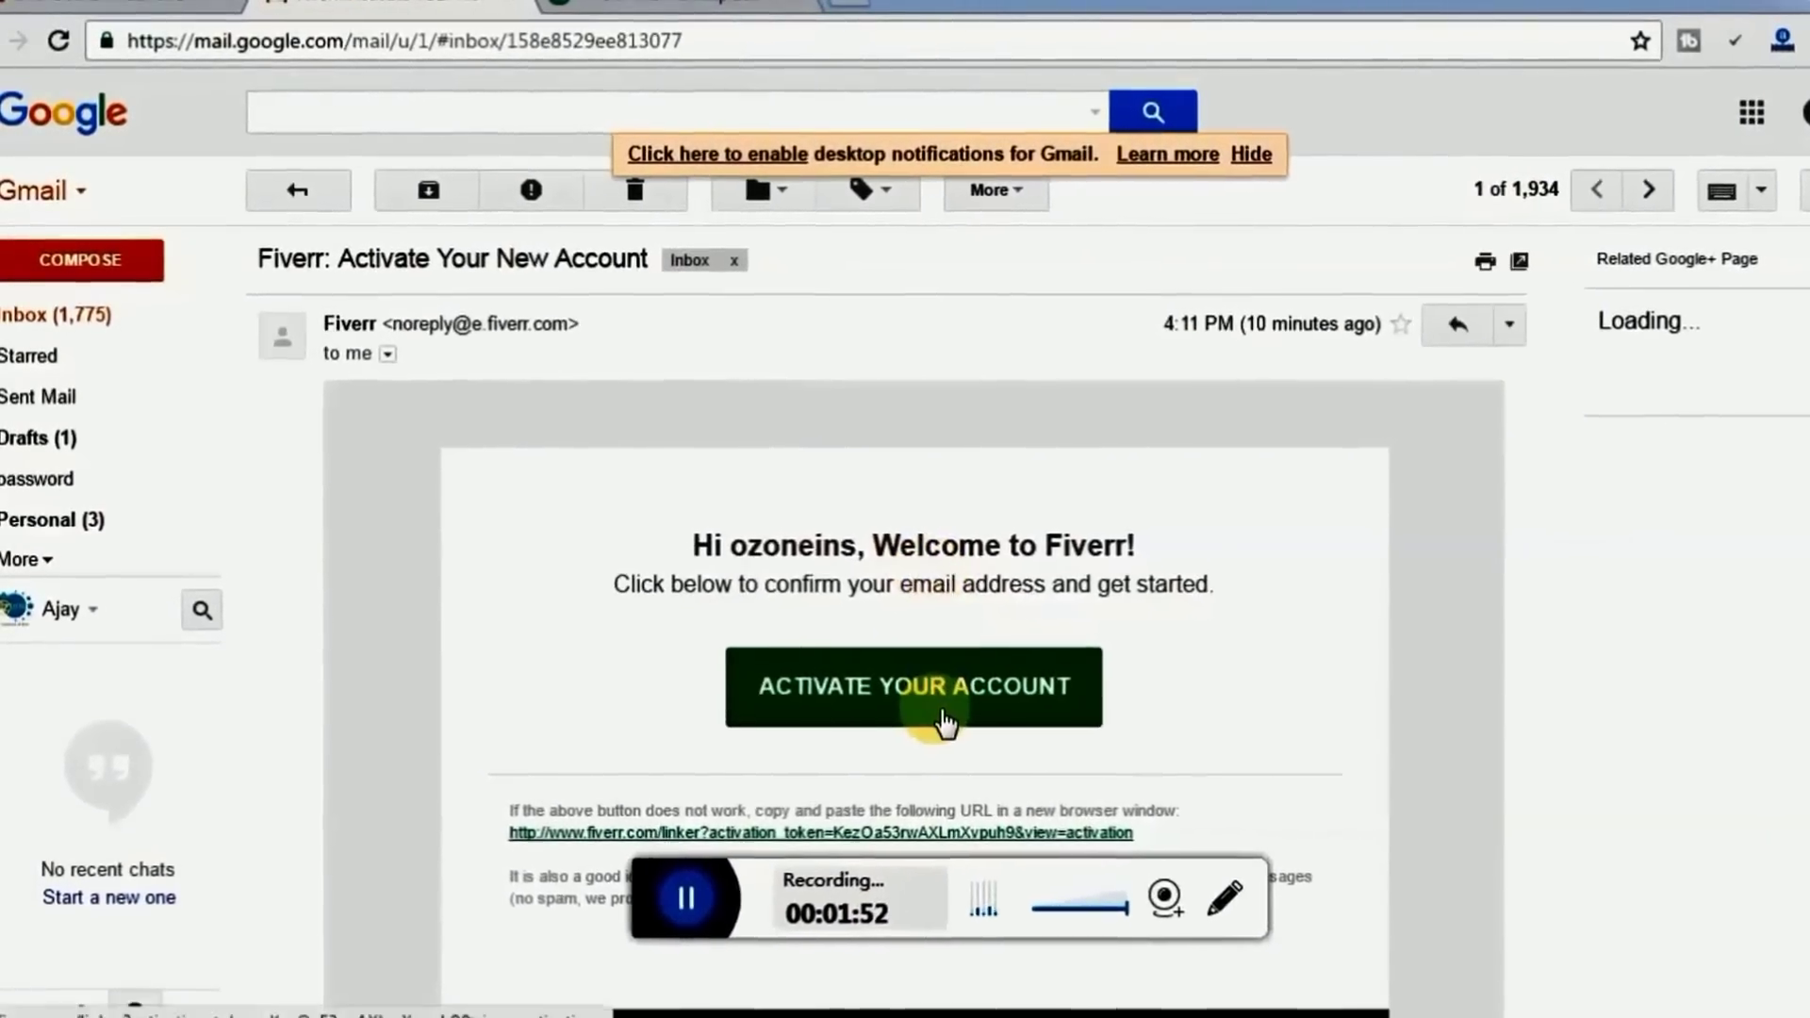
click(950, 724)
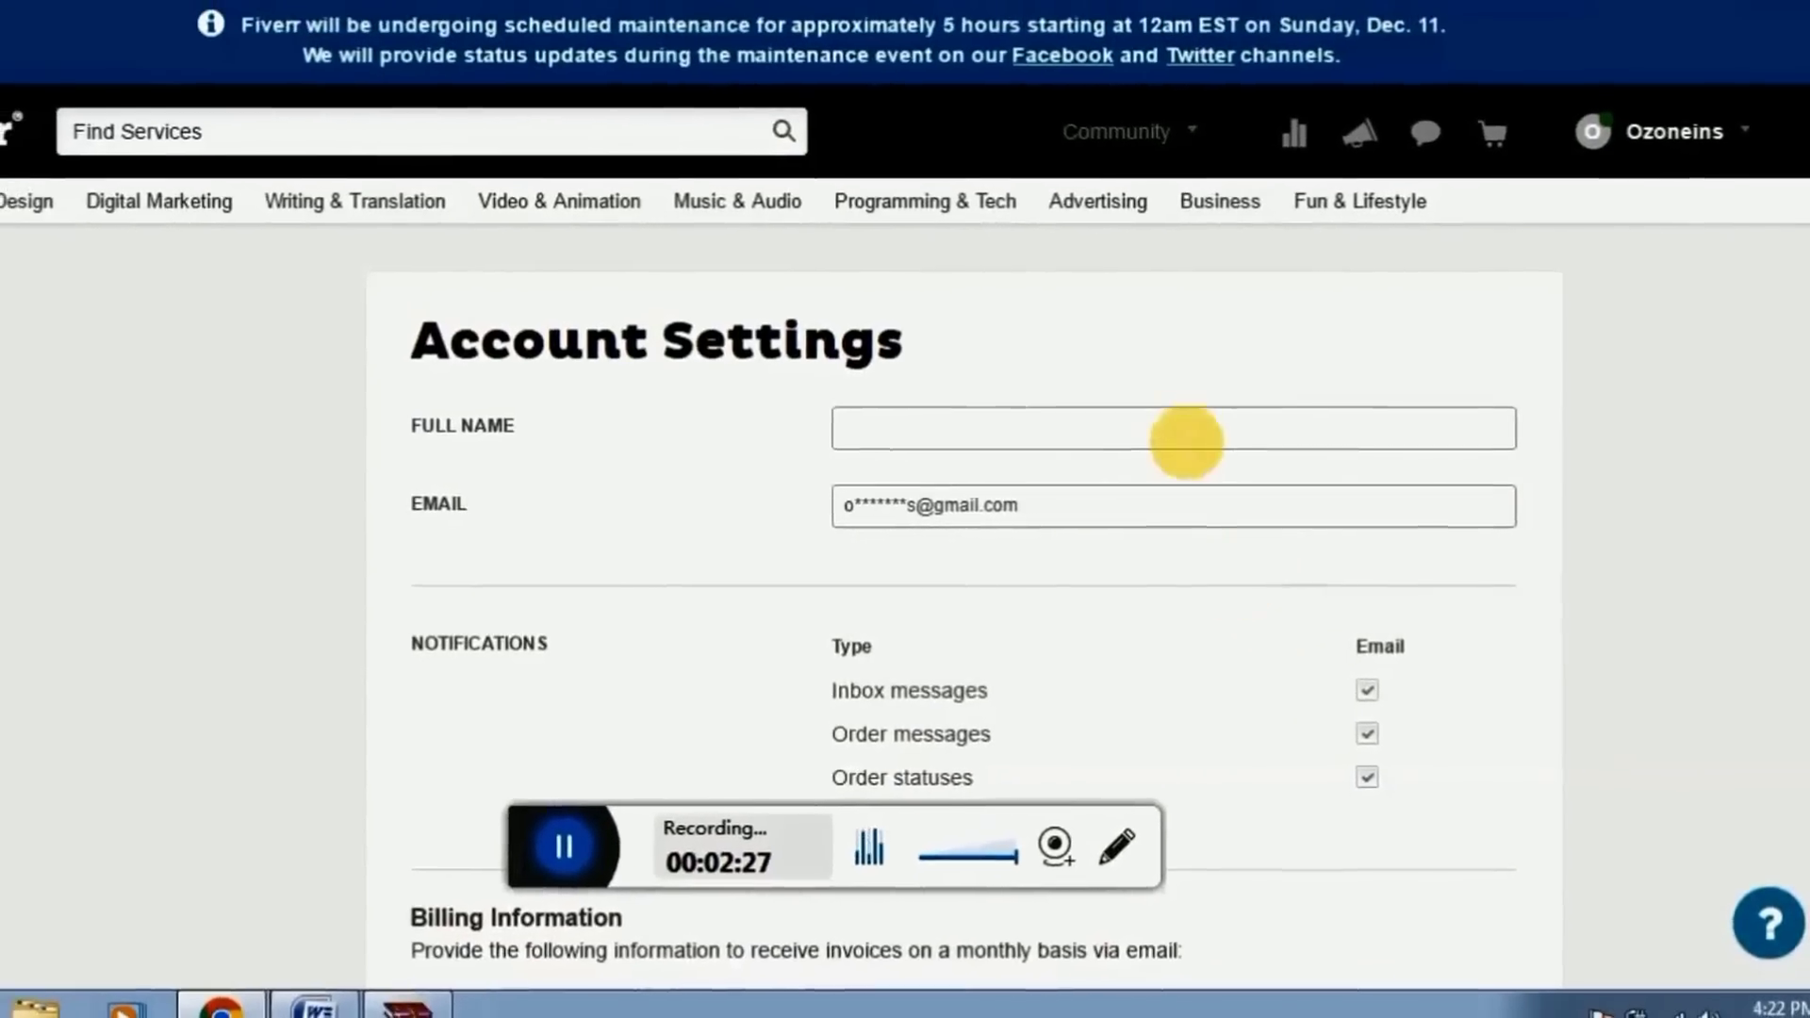
In Account Settings, focus the Full Name field and scroll down to Billing Information
click(1186, 439)
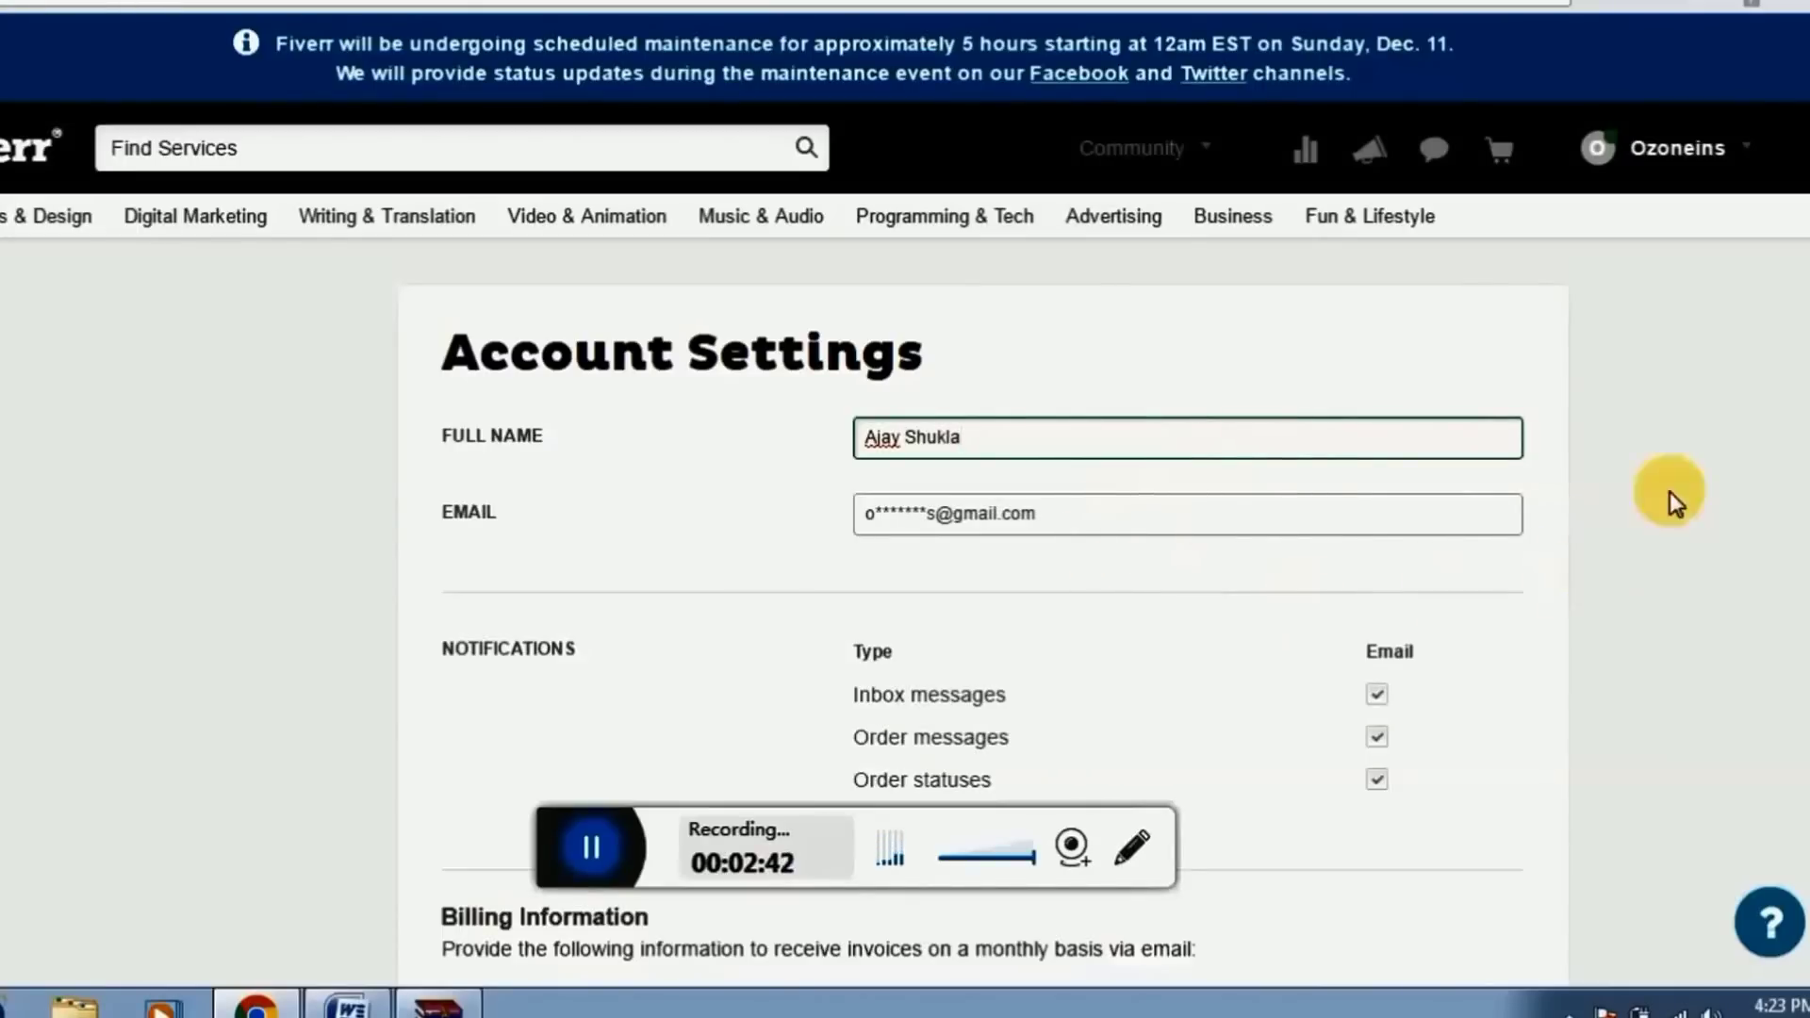
scroll(1806, 320, down, 3)
scroll(1806, 368, down, 2)
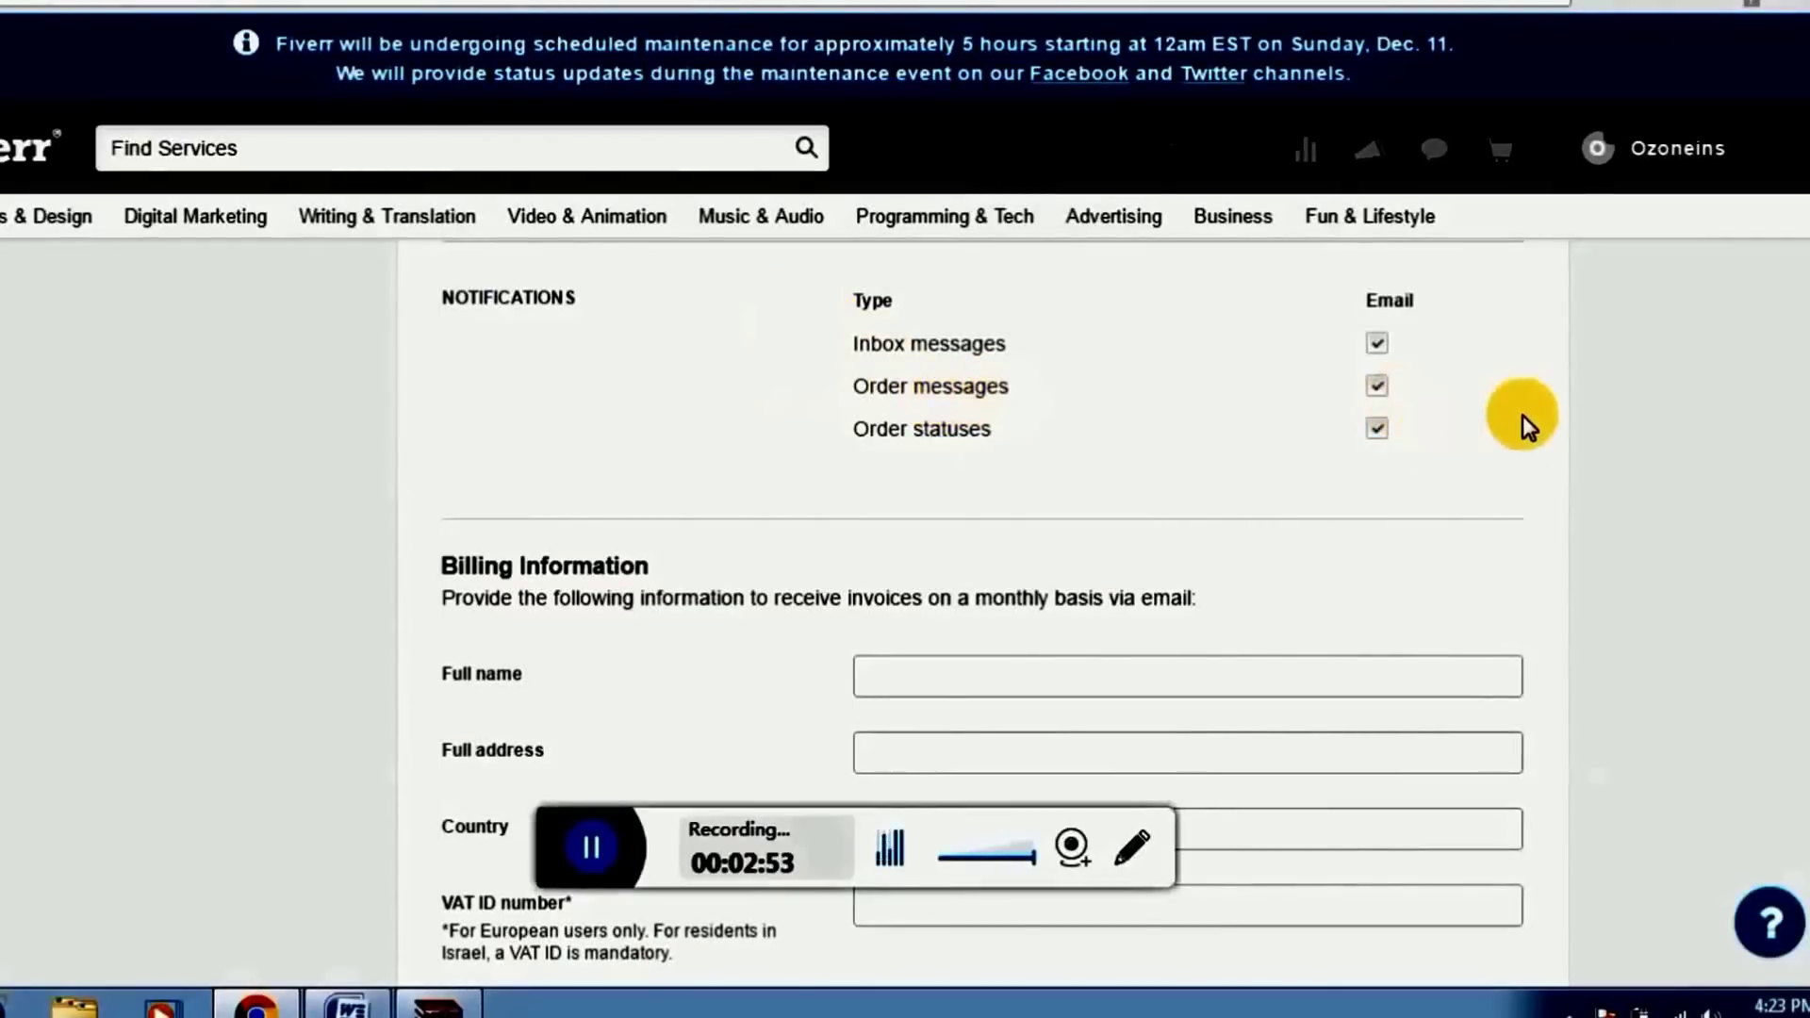
scroll(1806, 306, down, 4)
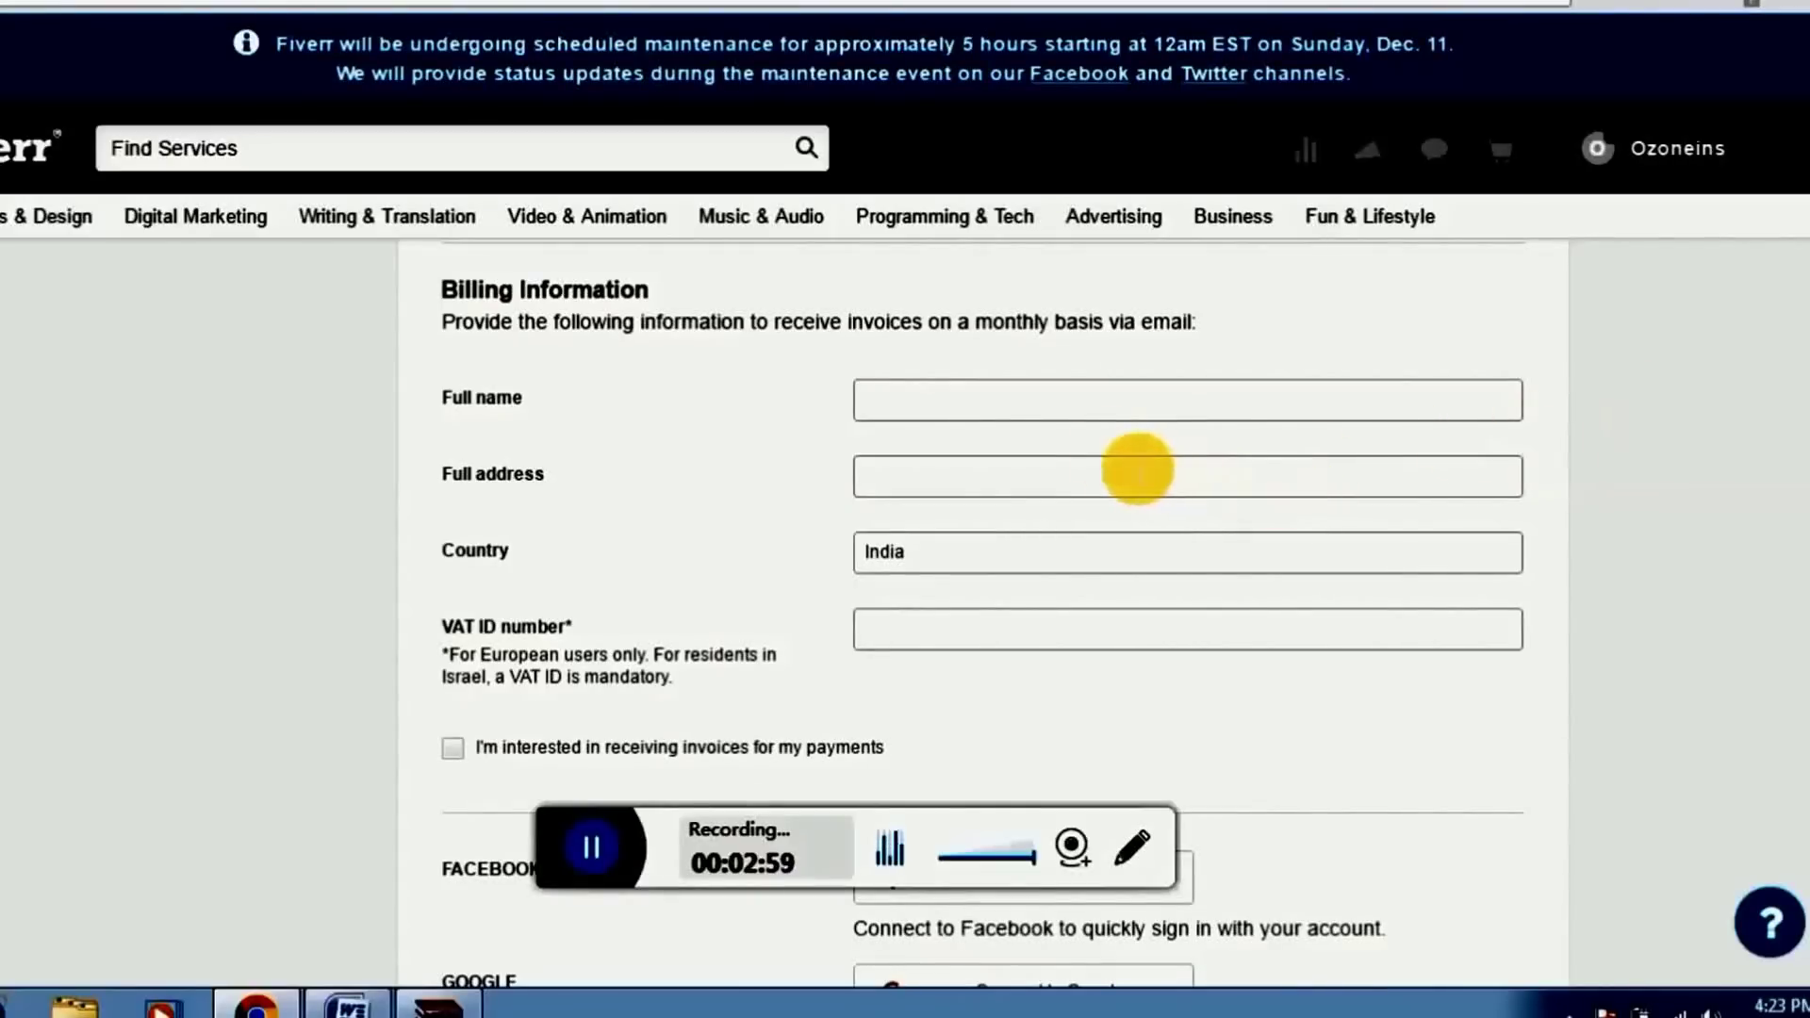
Enter the account holder's name and postal address in the billing Full name and Full address fields
click(1087, 410)
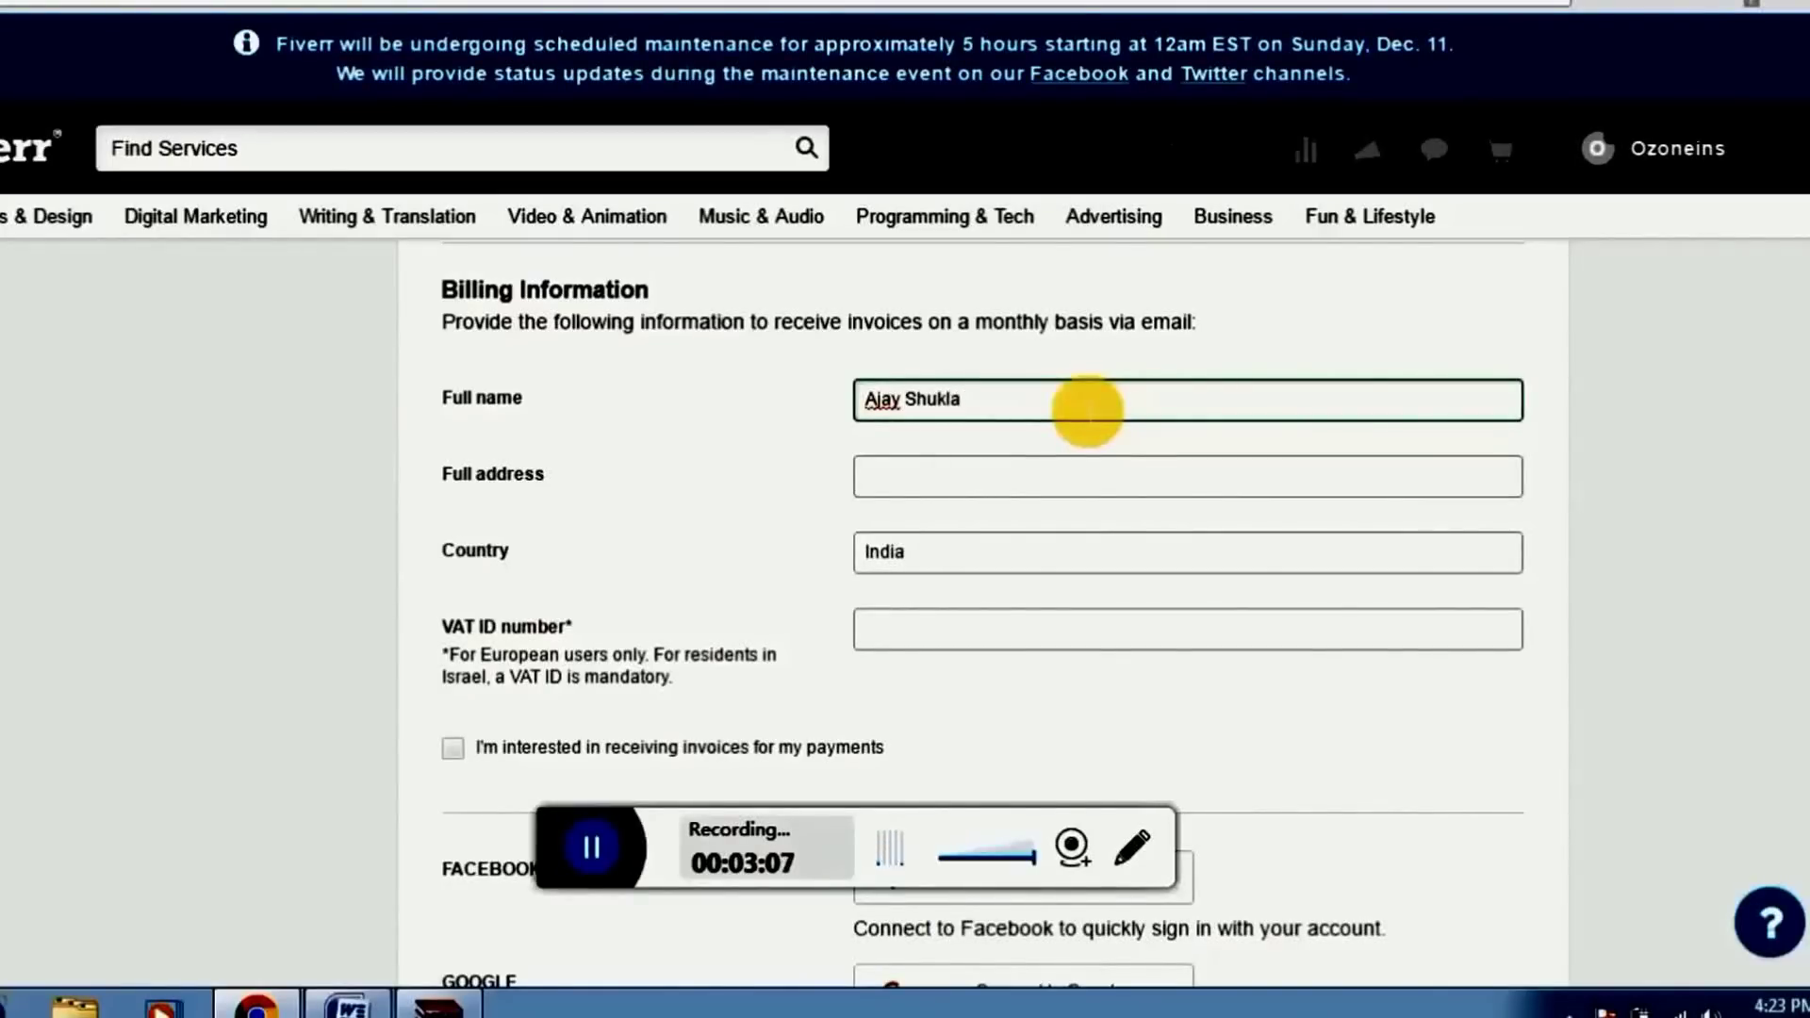
click(1053, 474)
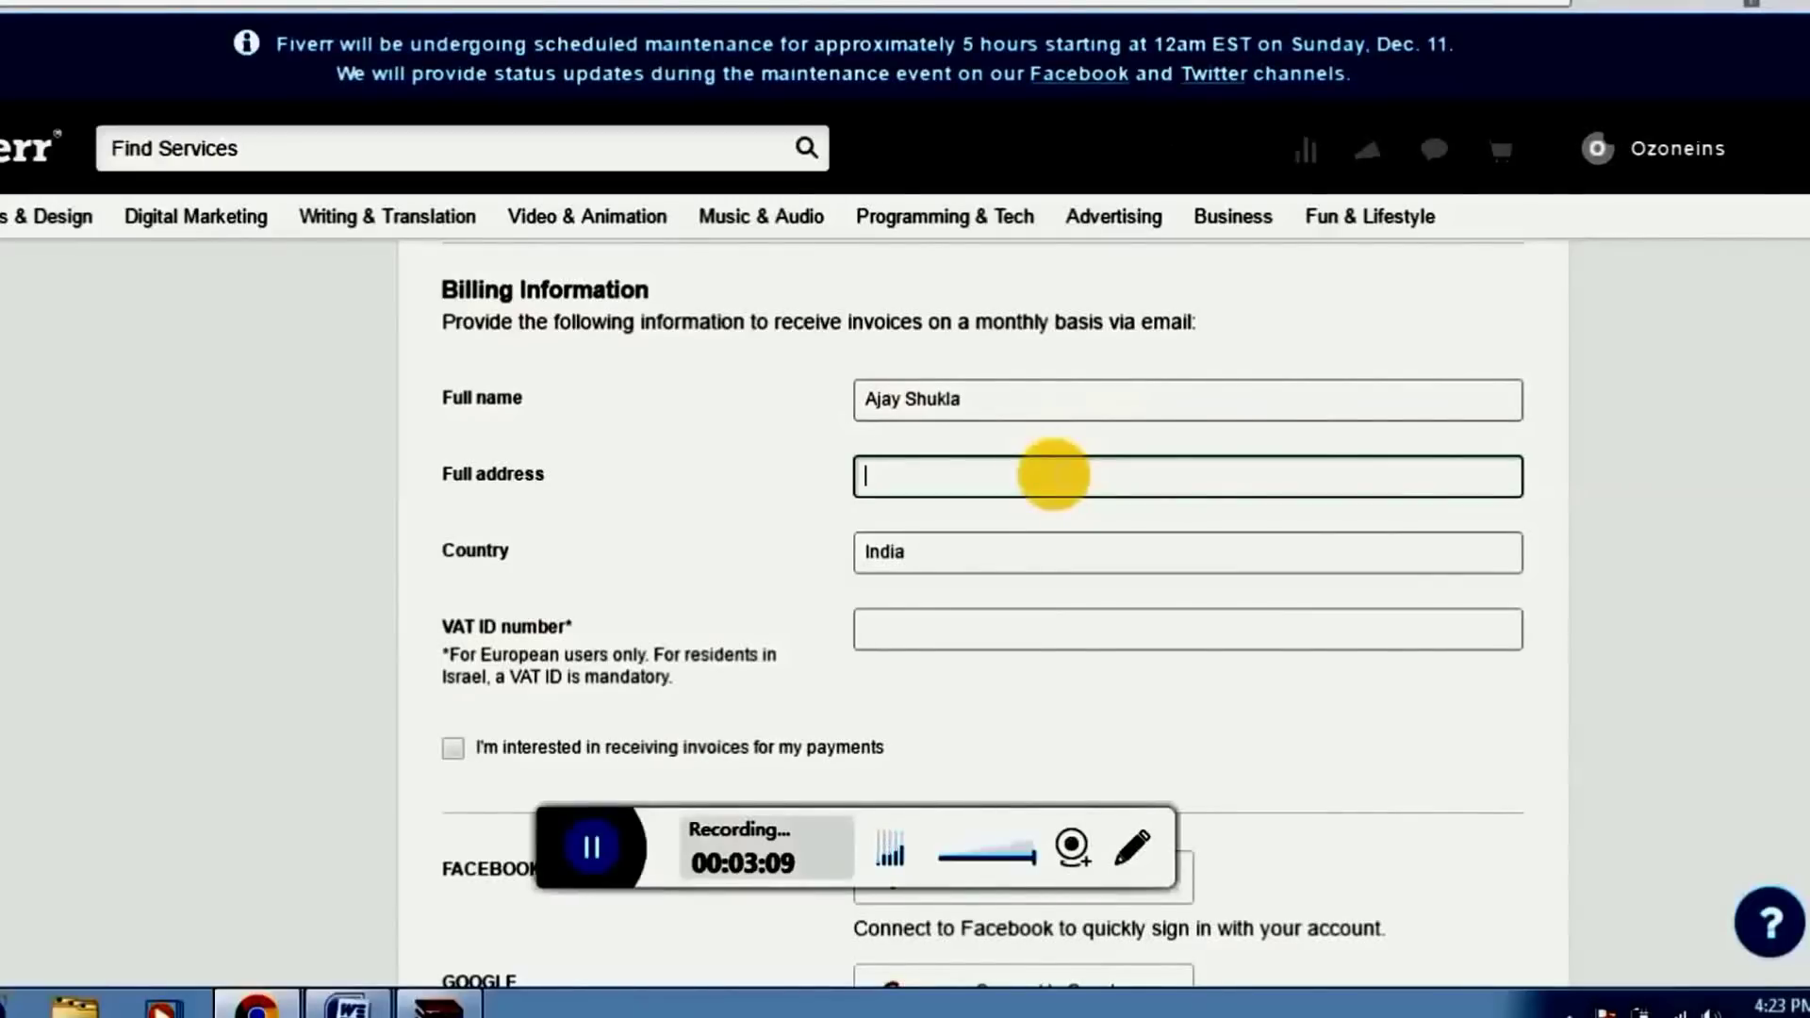
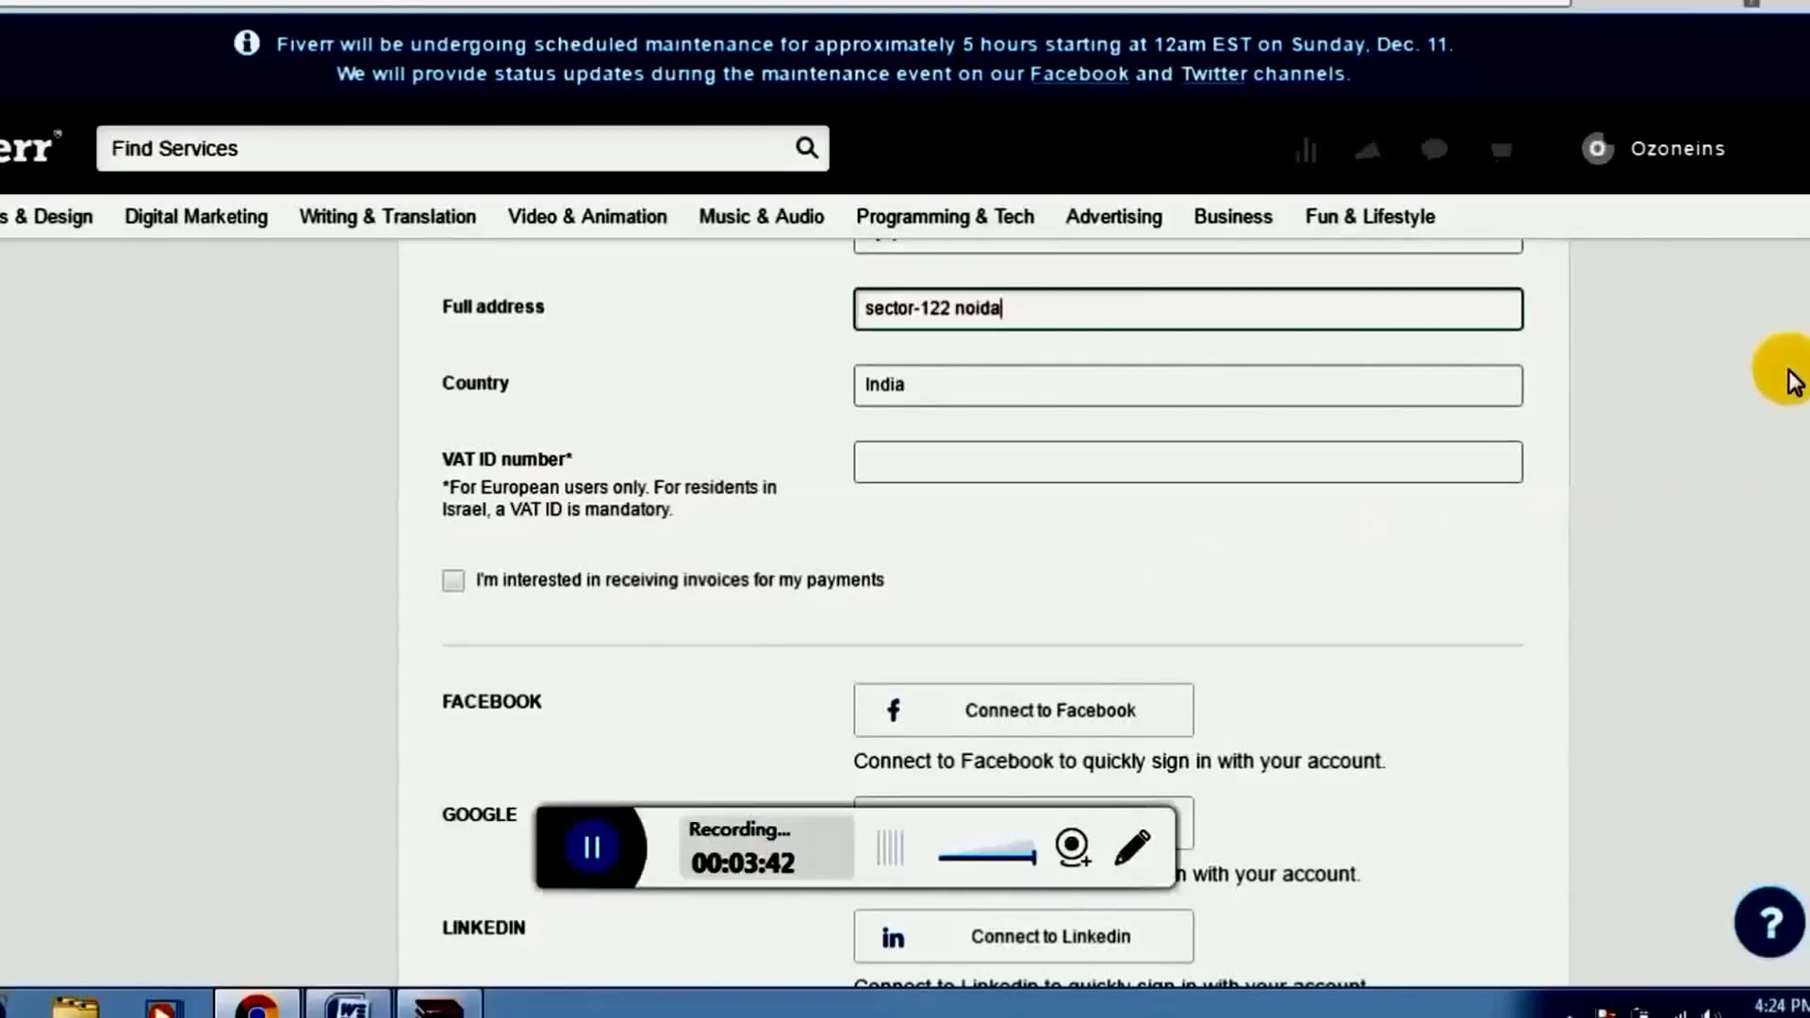
Save the account settings changes and go to the dashboard's To-Dos list
scroll(981, 612, down, 3)
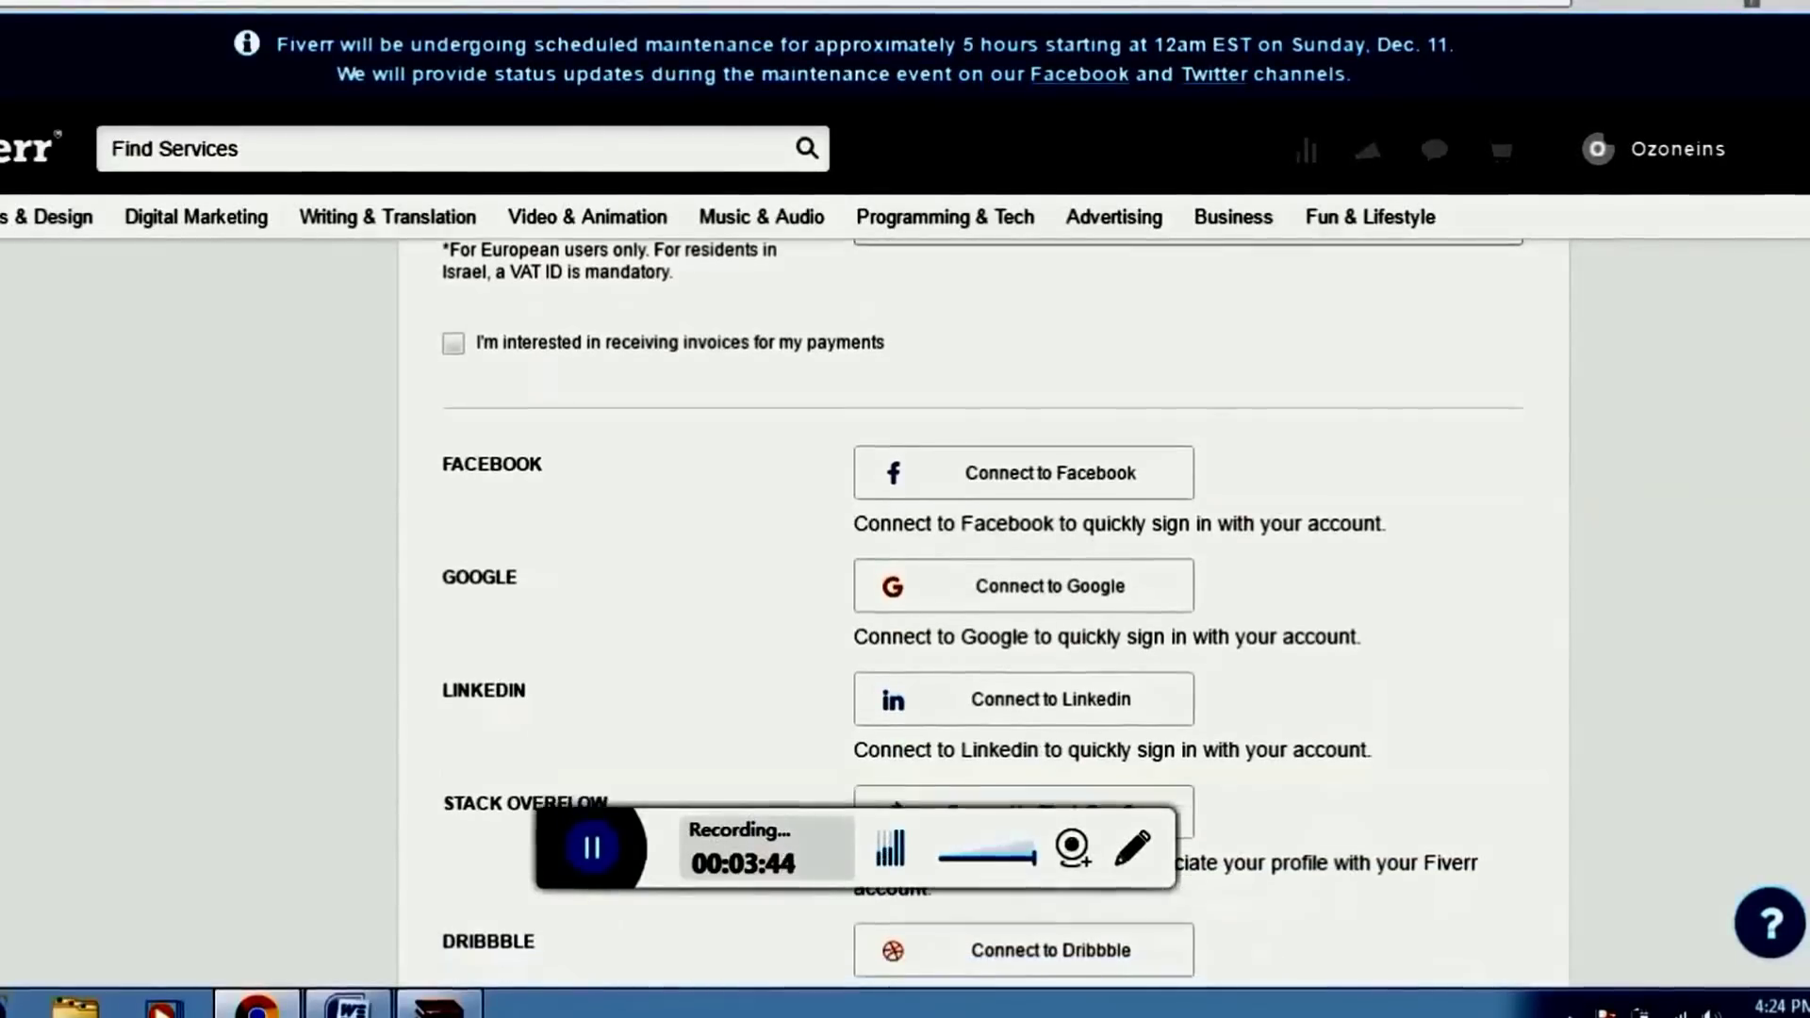
scroll(980, 613, down, 1)
scroll(981, 613, down, 1)
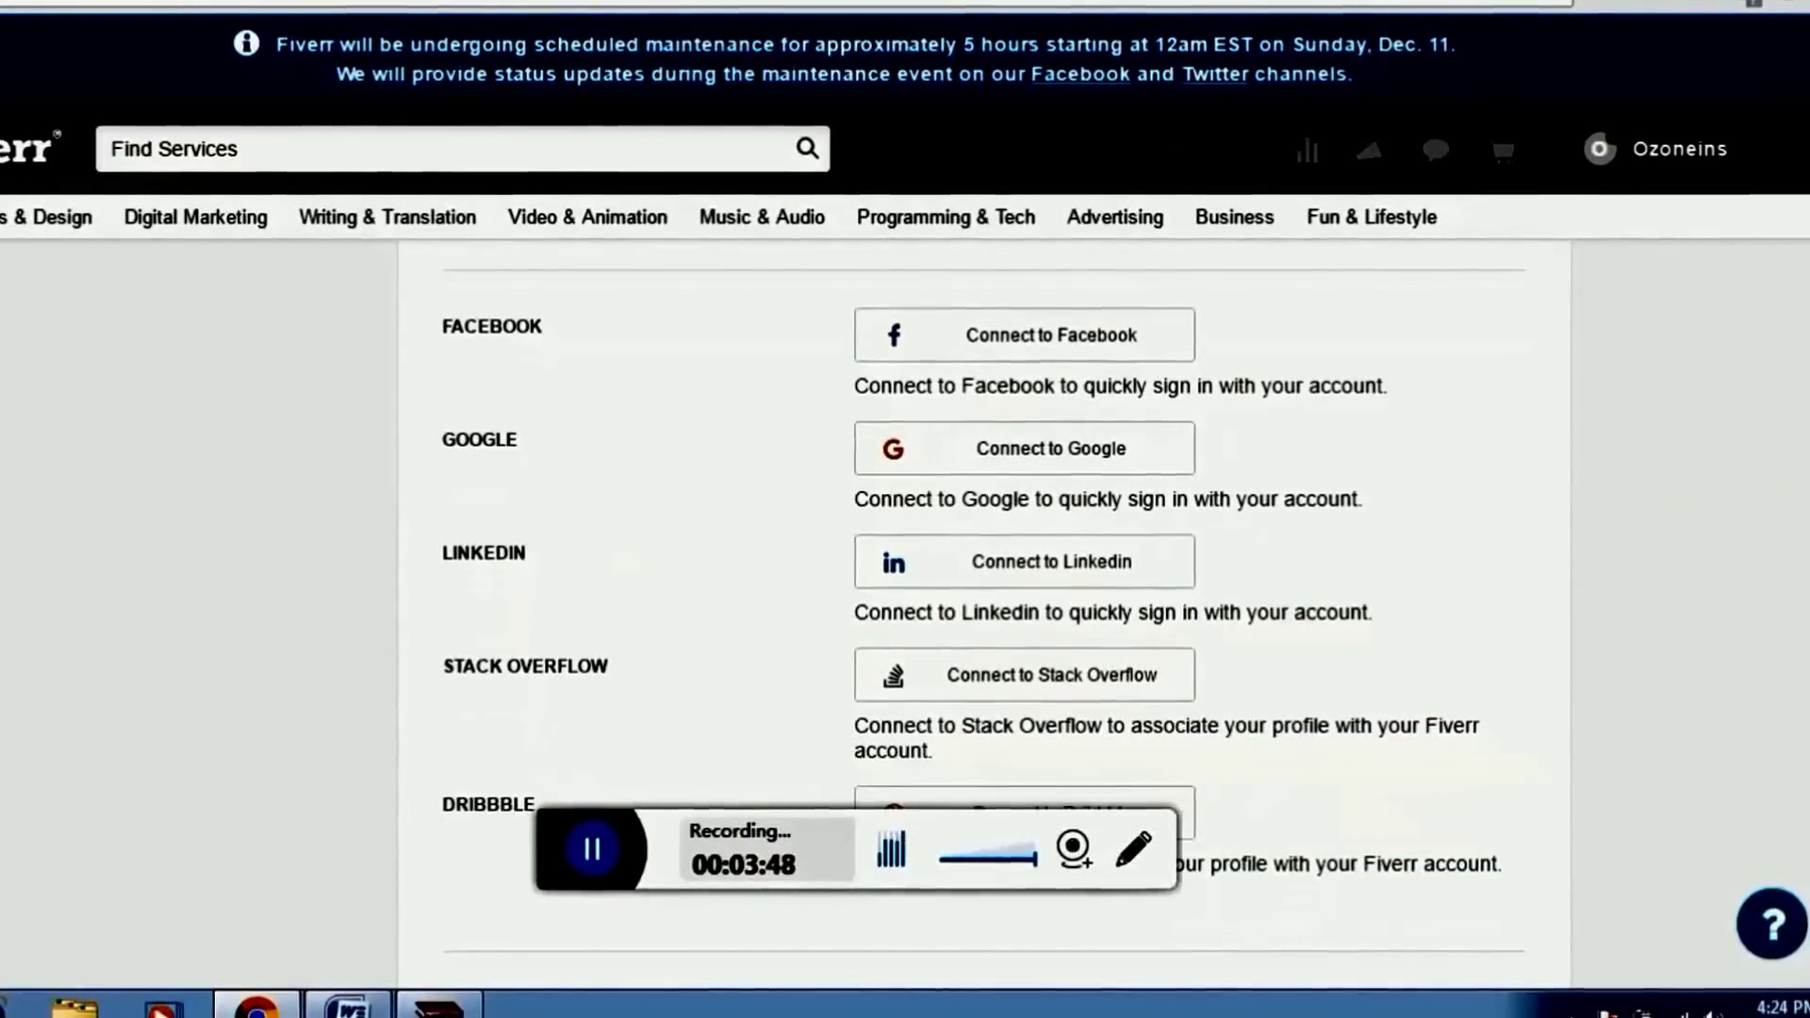
scroll(980, 612, down, 2)
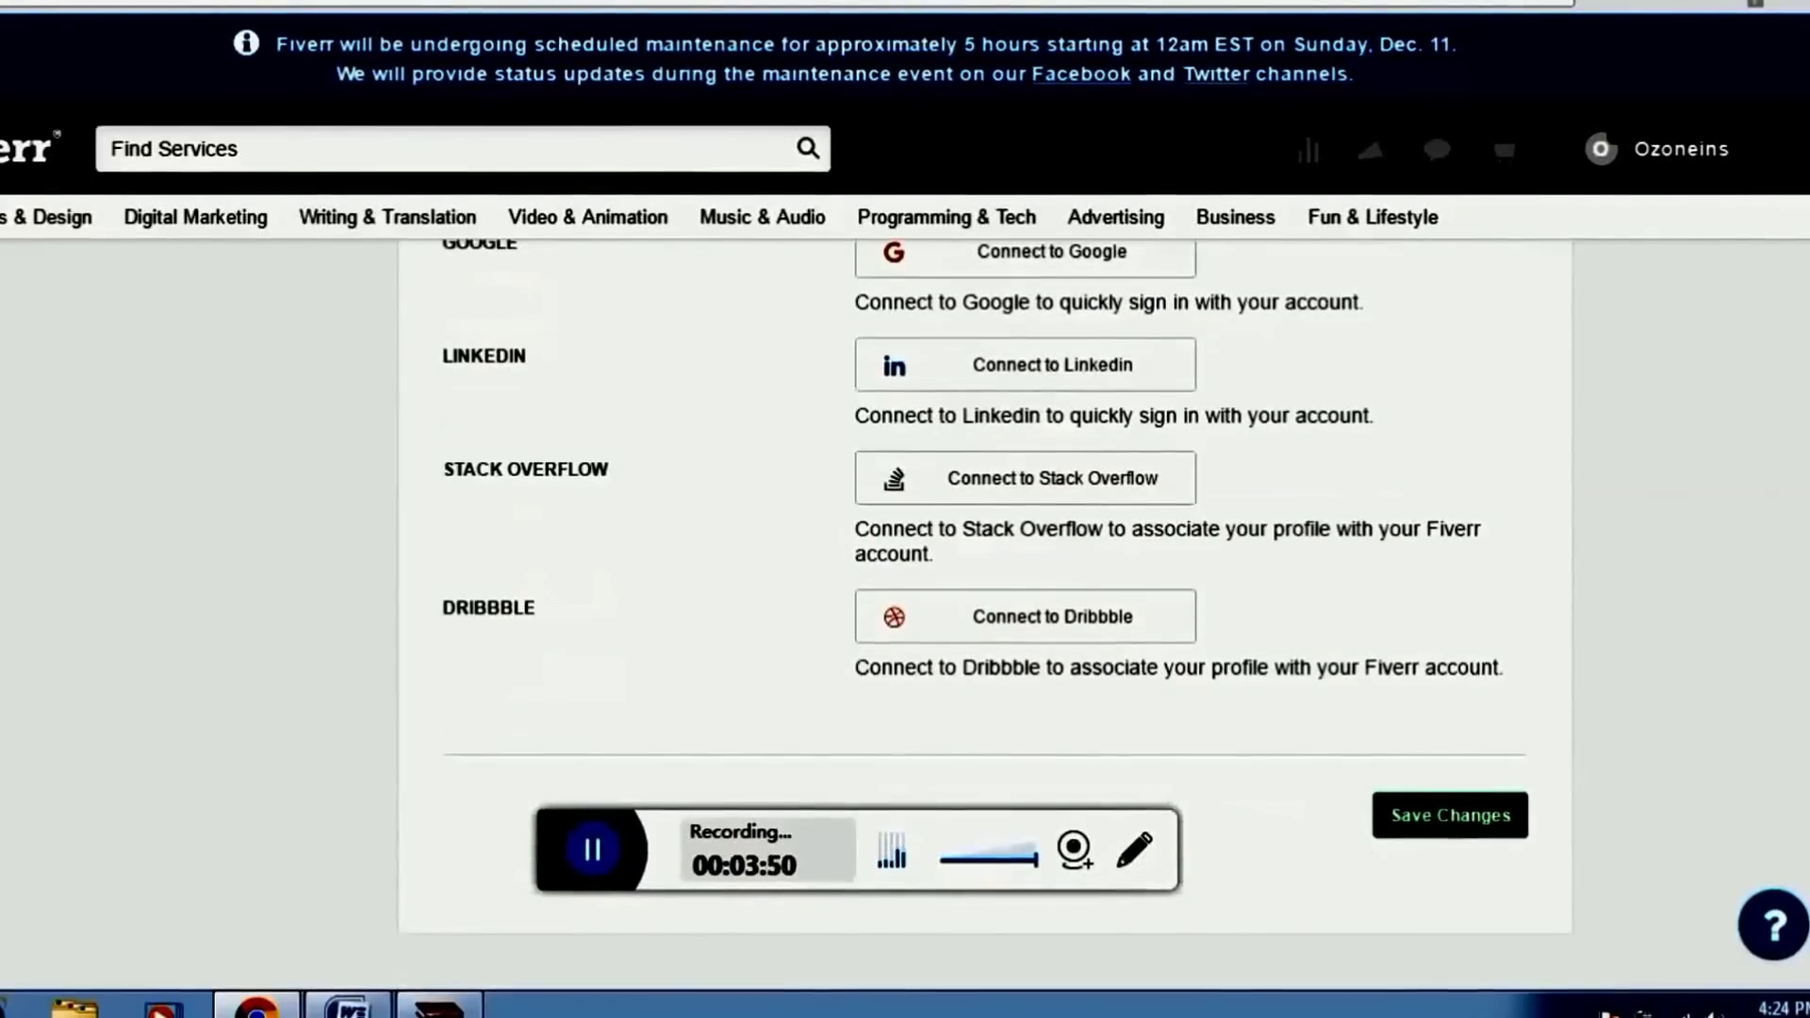
scroll(981, 613, up, 3)
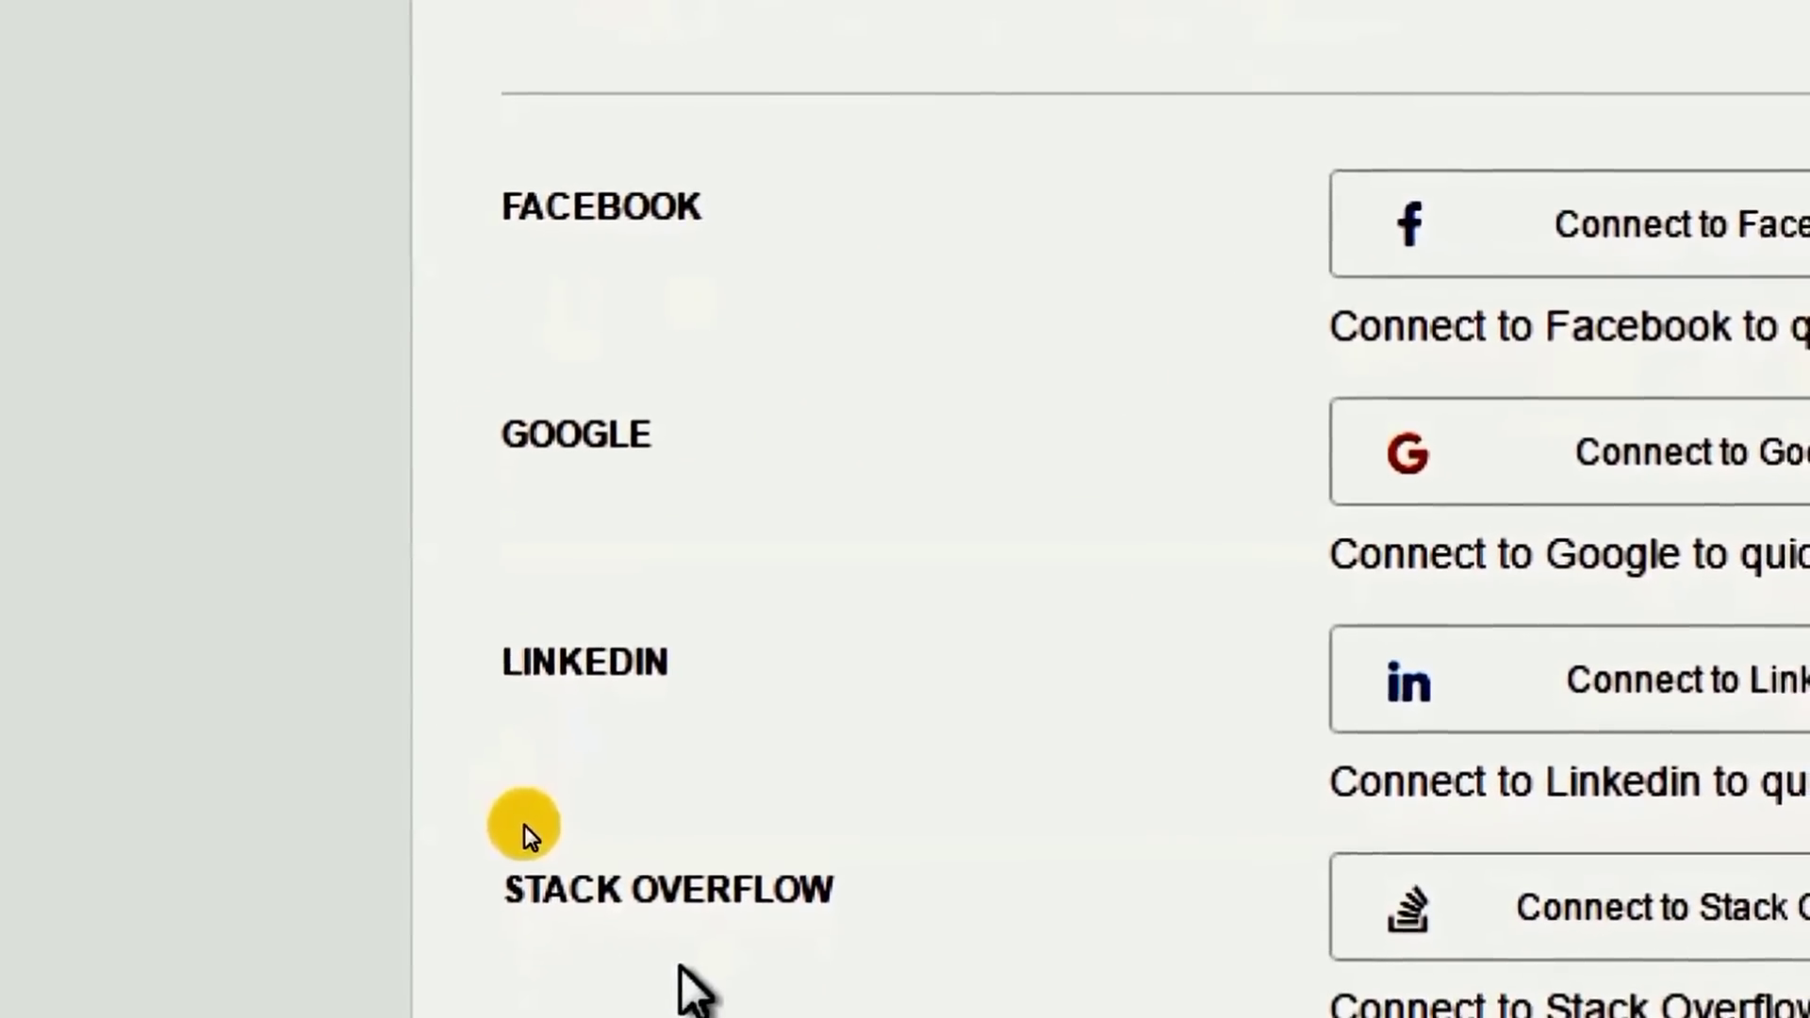
scroll(980, 650, down, 3)
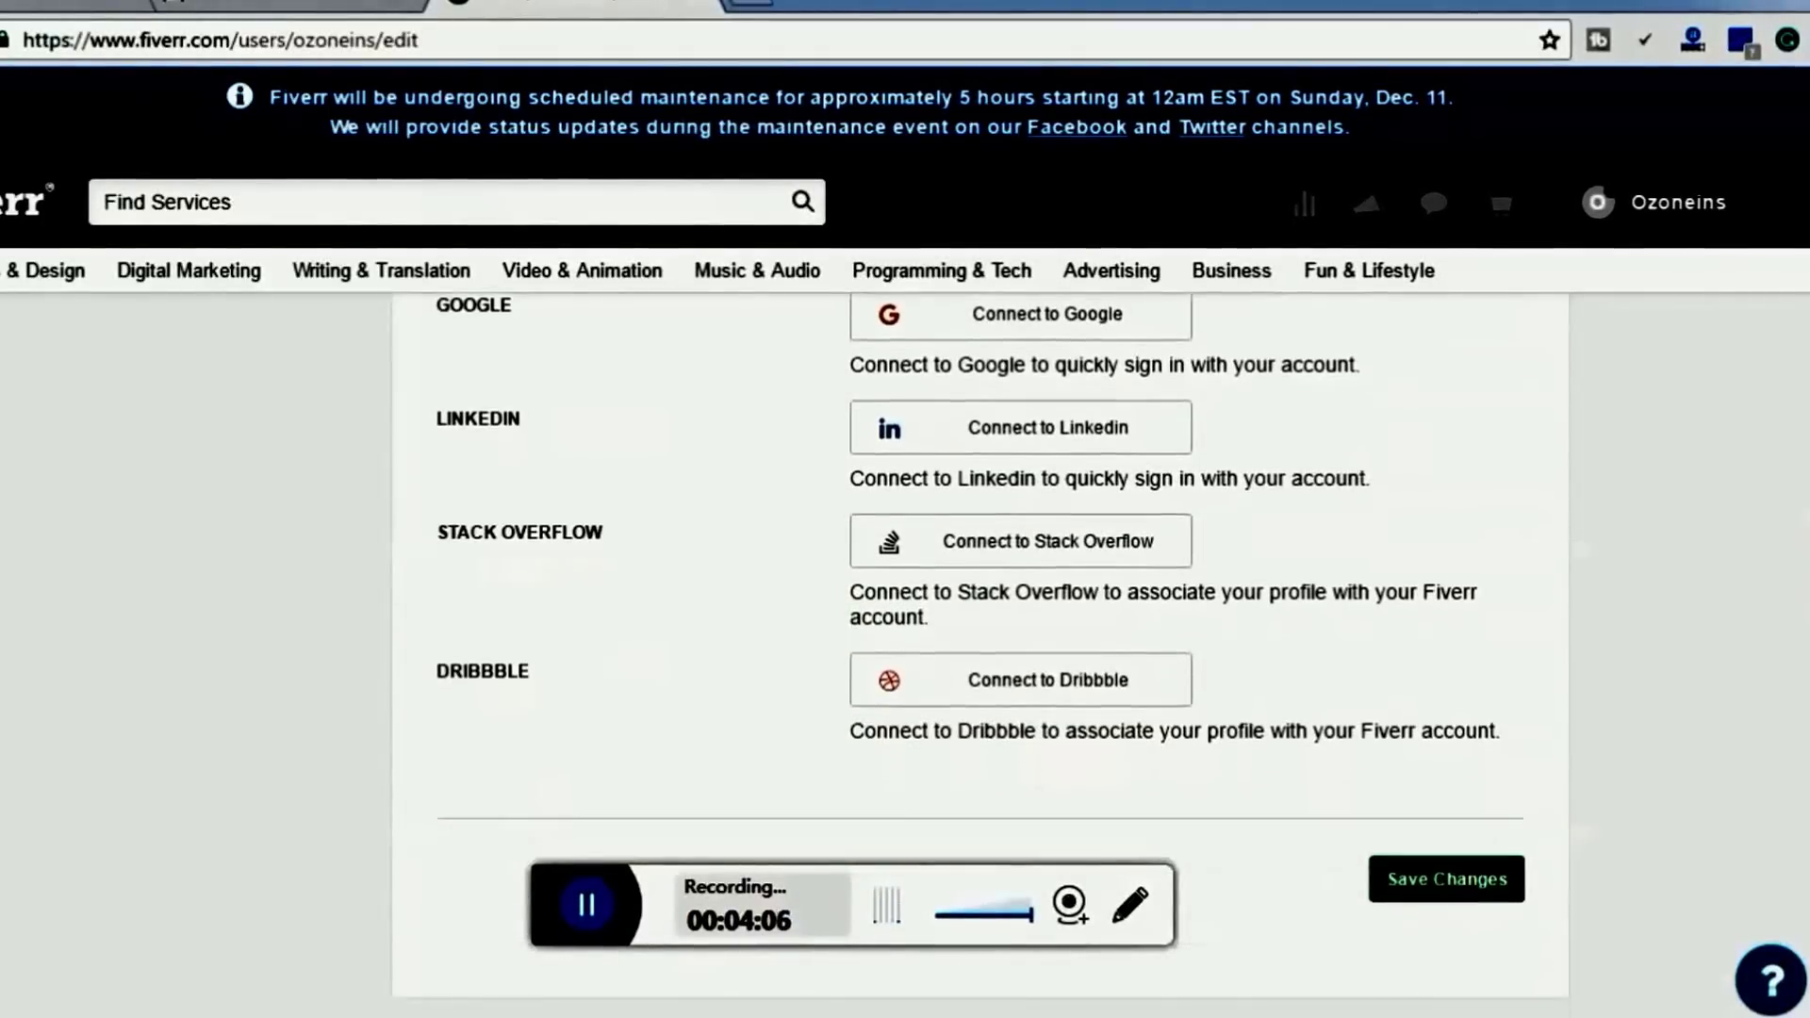
scroll(1494, 586, up, 2)
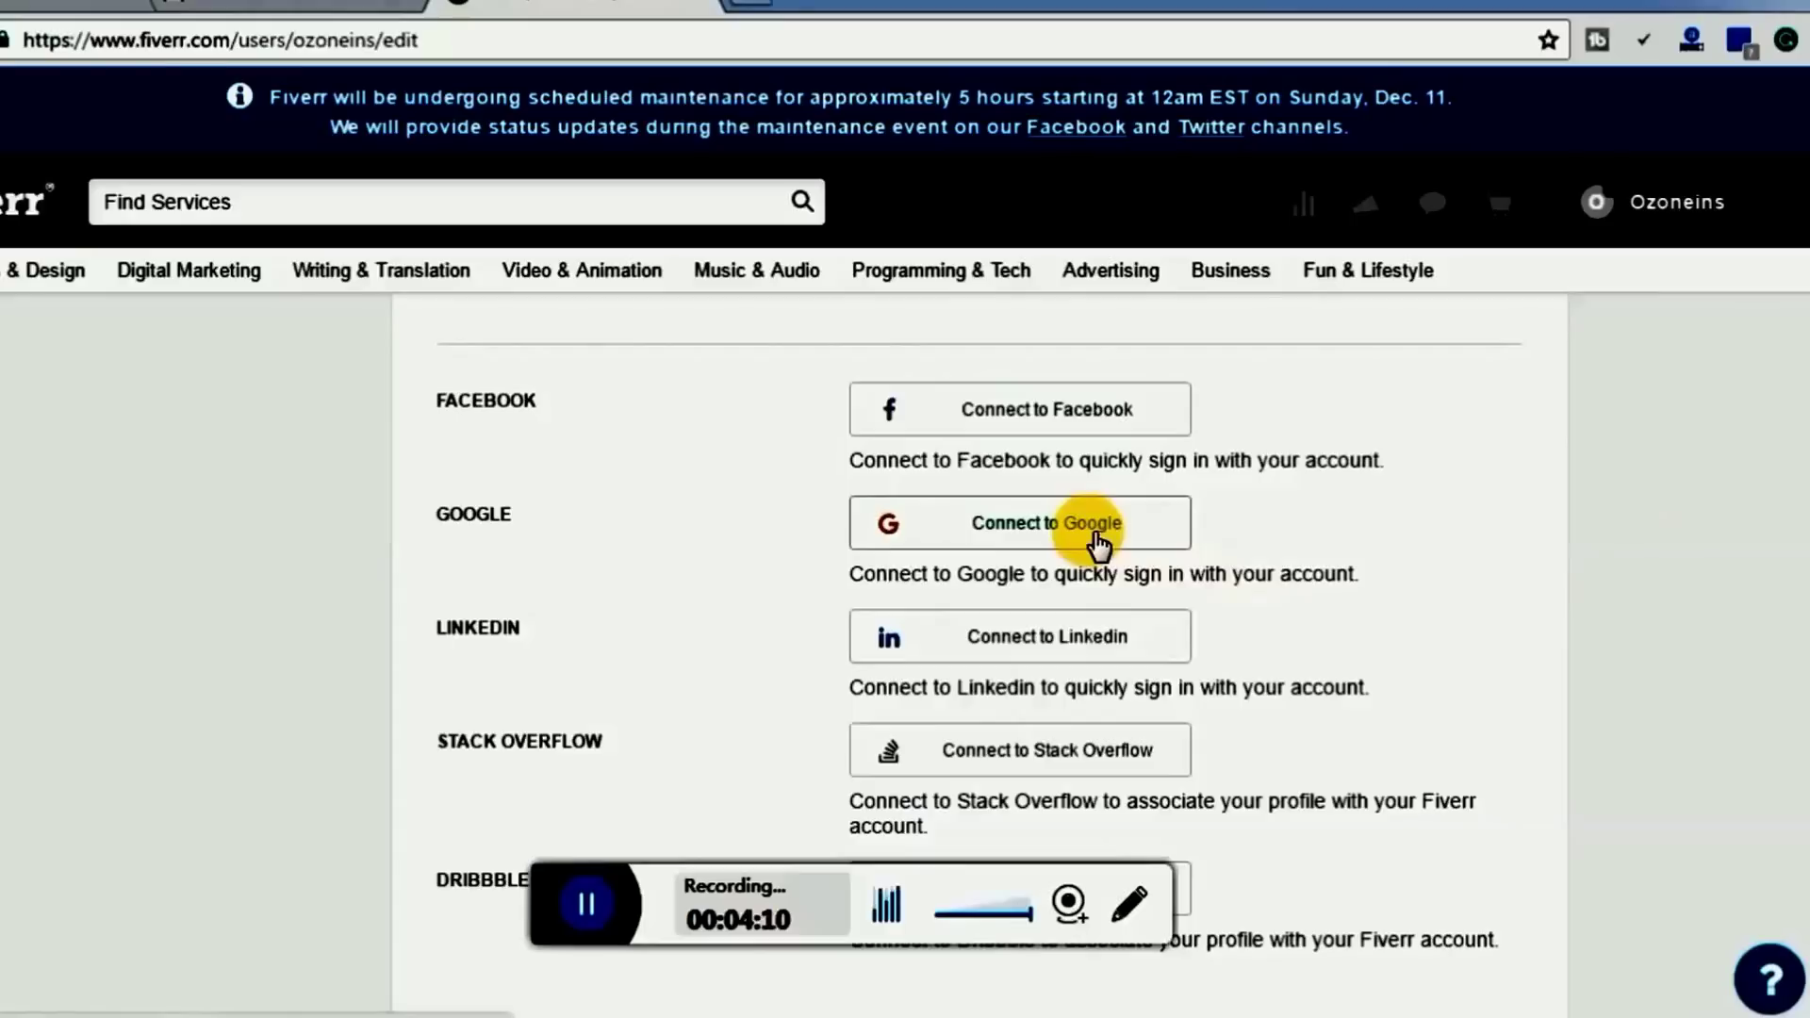
scroll(980, 565, down, 4)
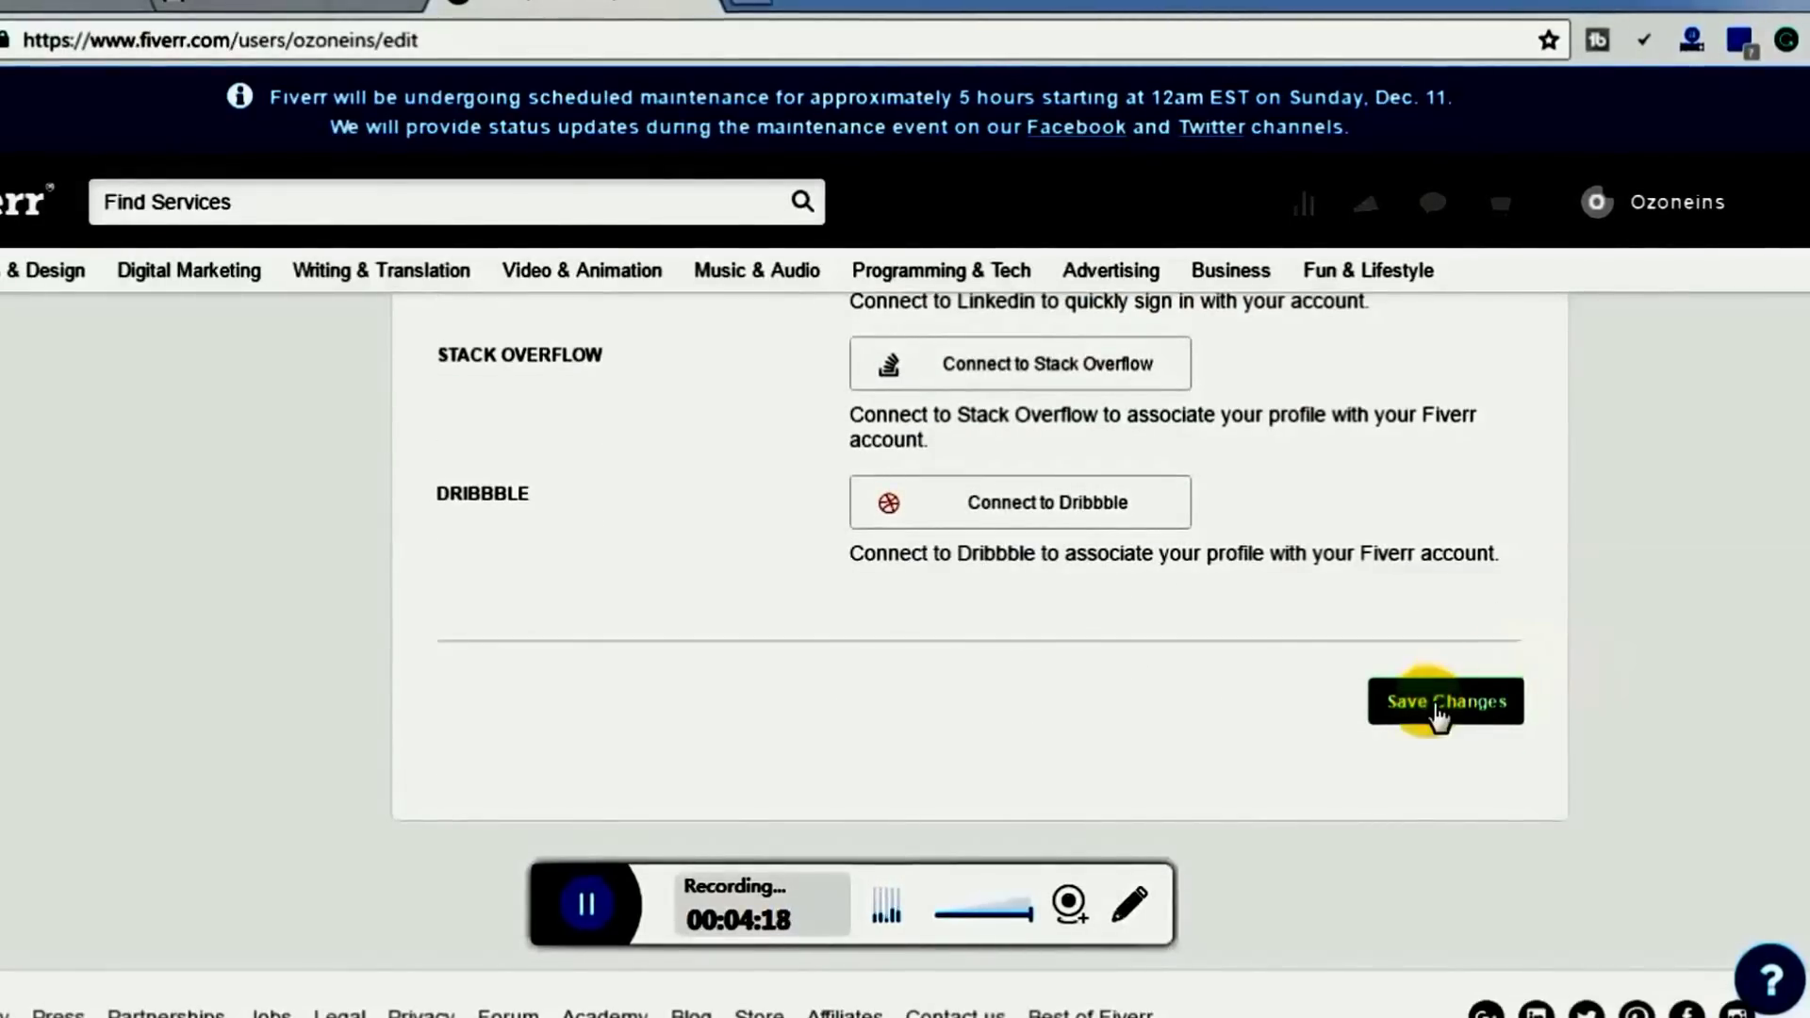
click(1427, 707)
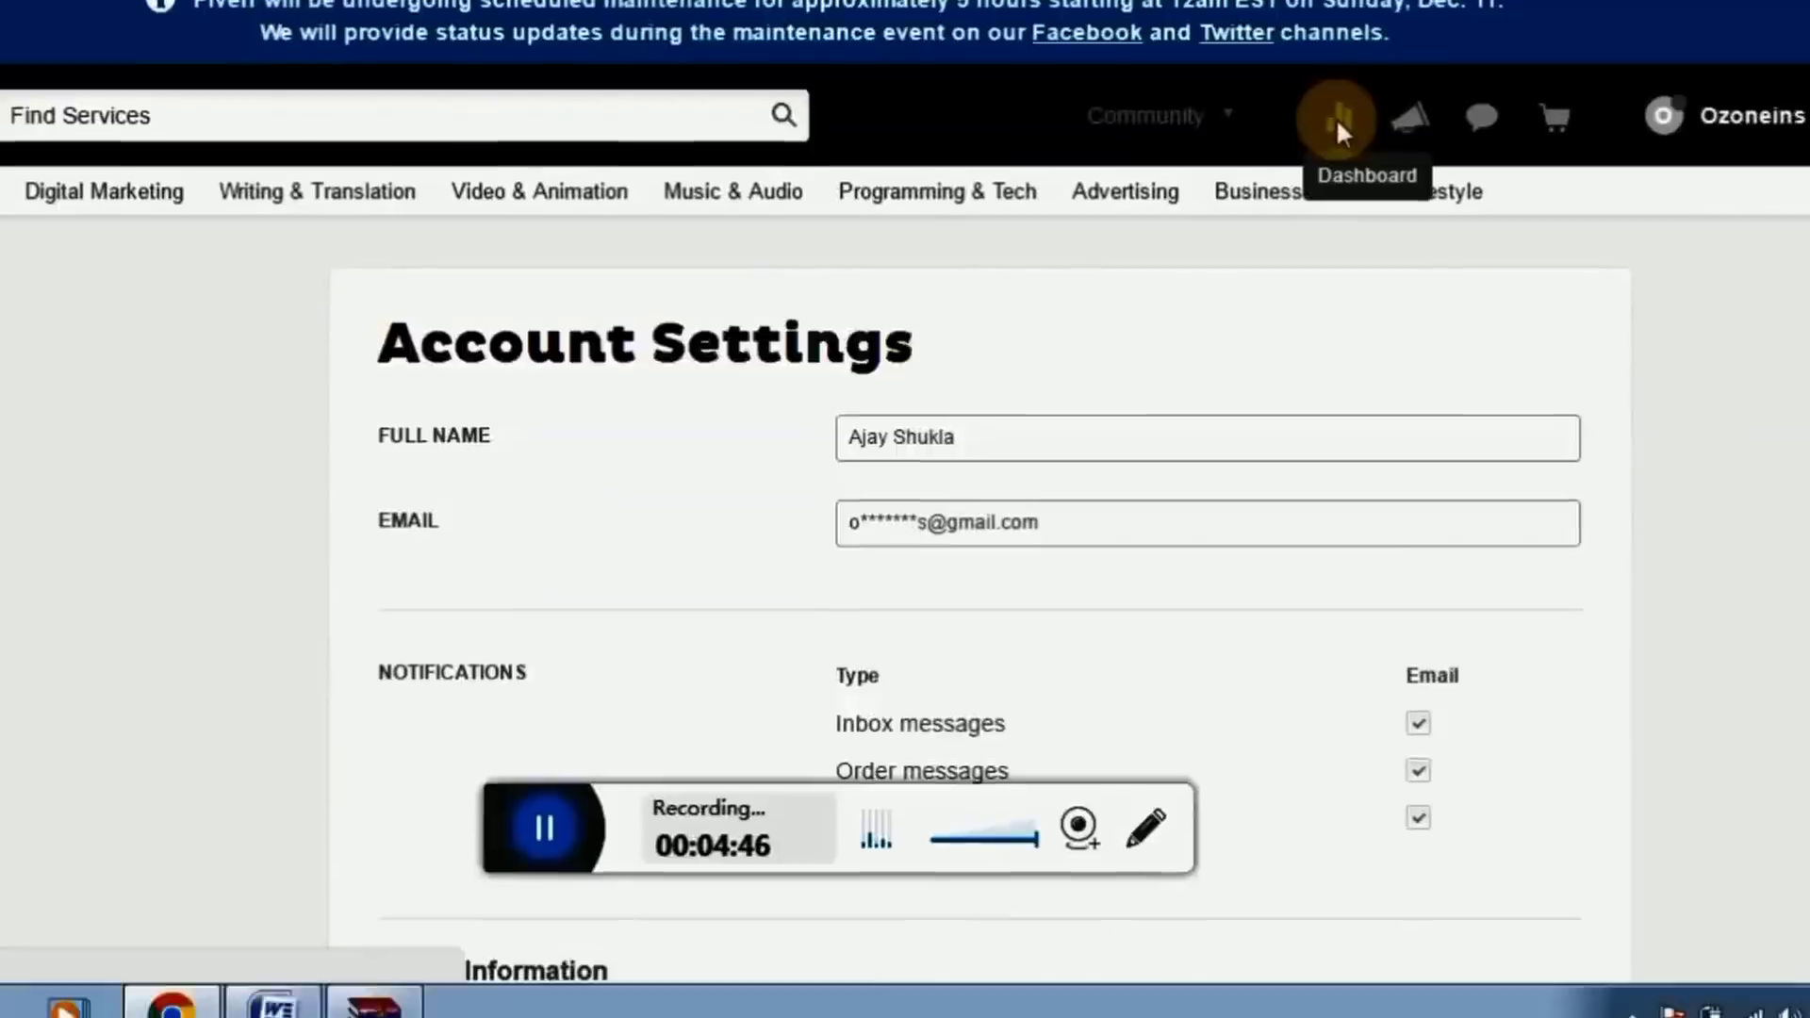
click(1324, 270)
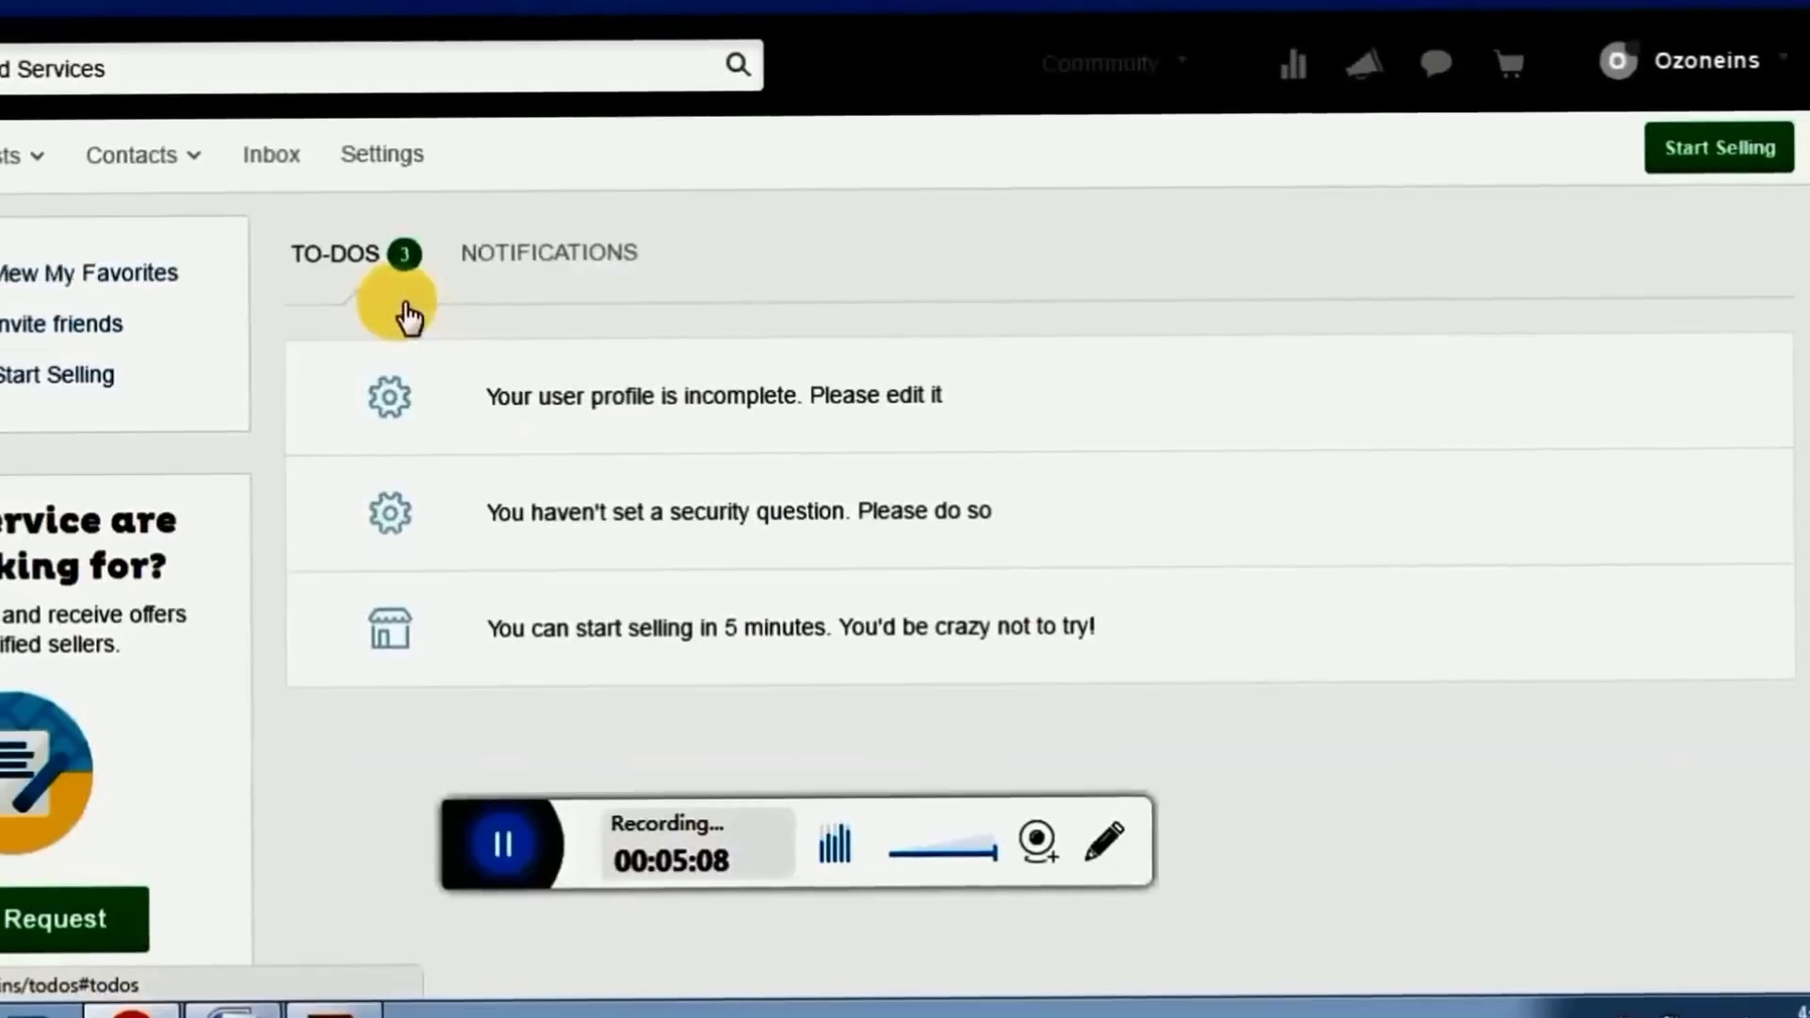
mouse_move(698, 387)
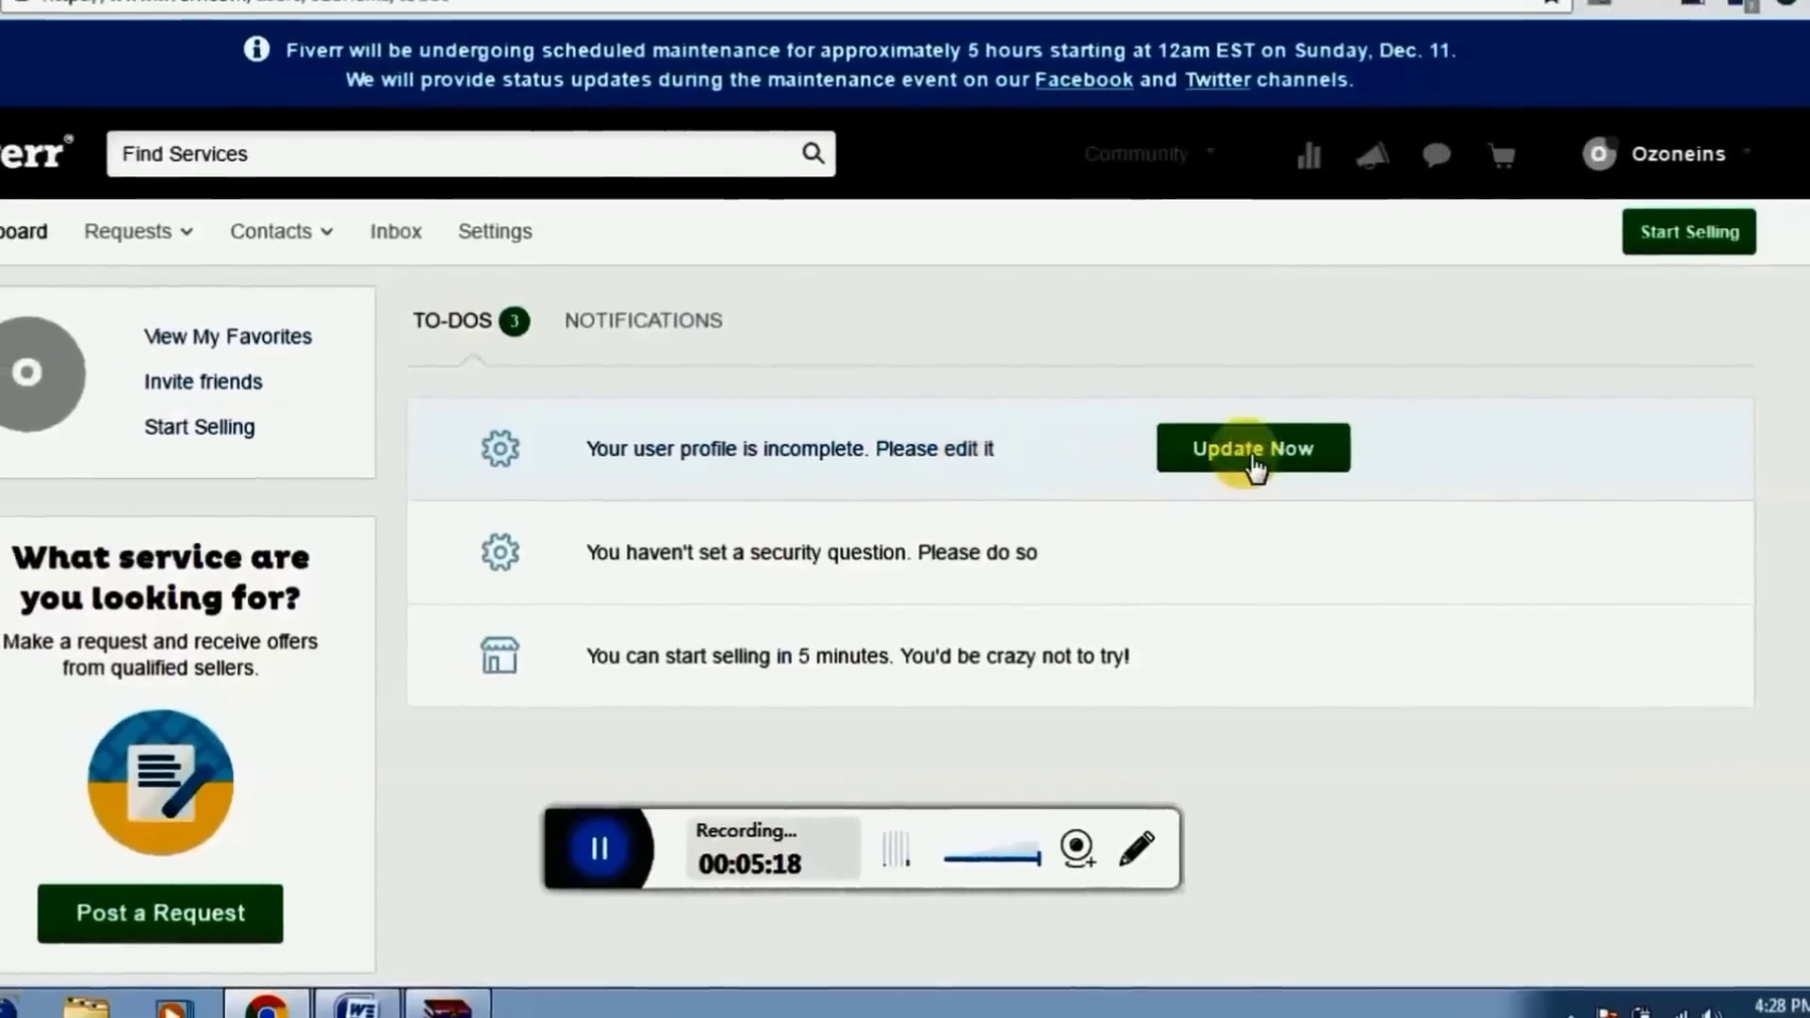
Begin completing the profile and pick DESI from Downloads > Fiverr as the profile photo
click(1255, 462)
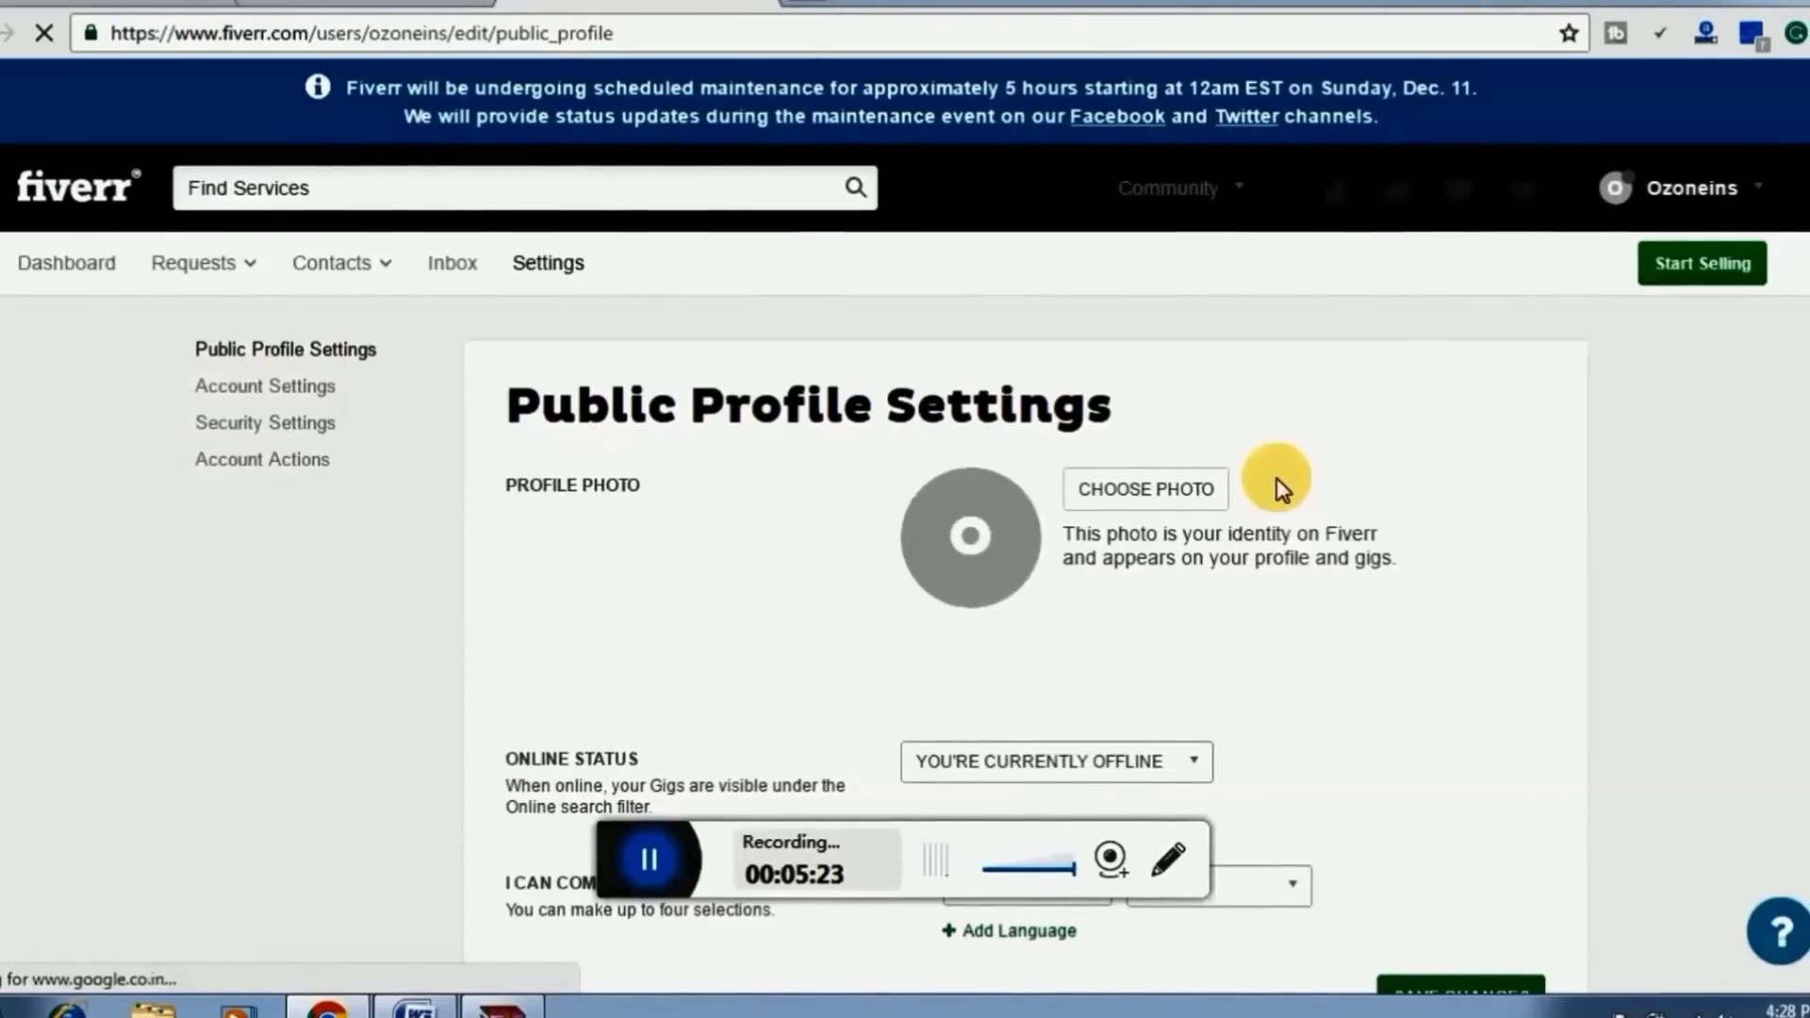
scroll(1395, 462, down, 1)
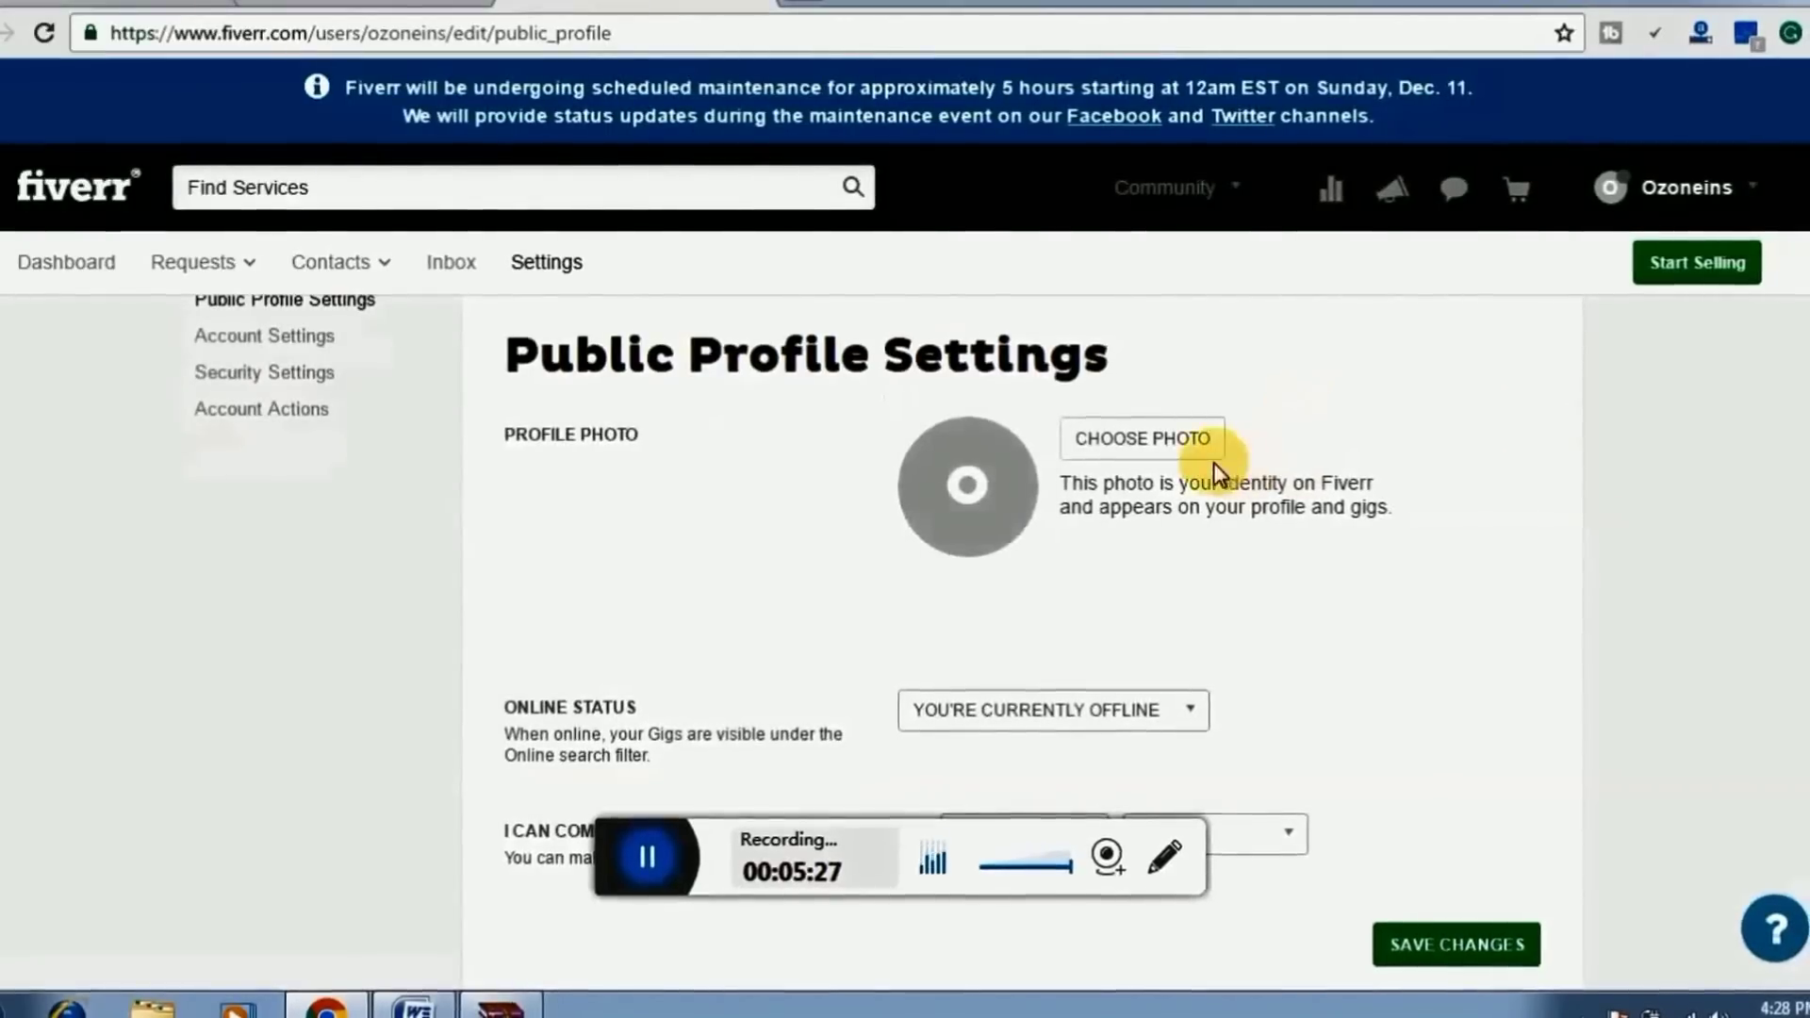
click(1105, 445)
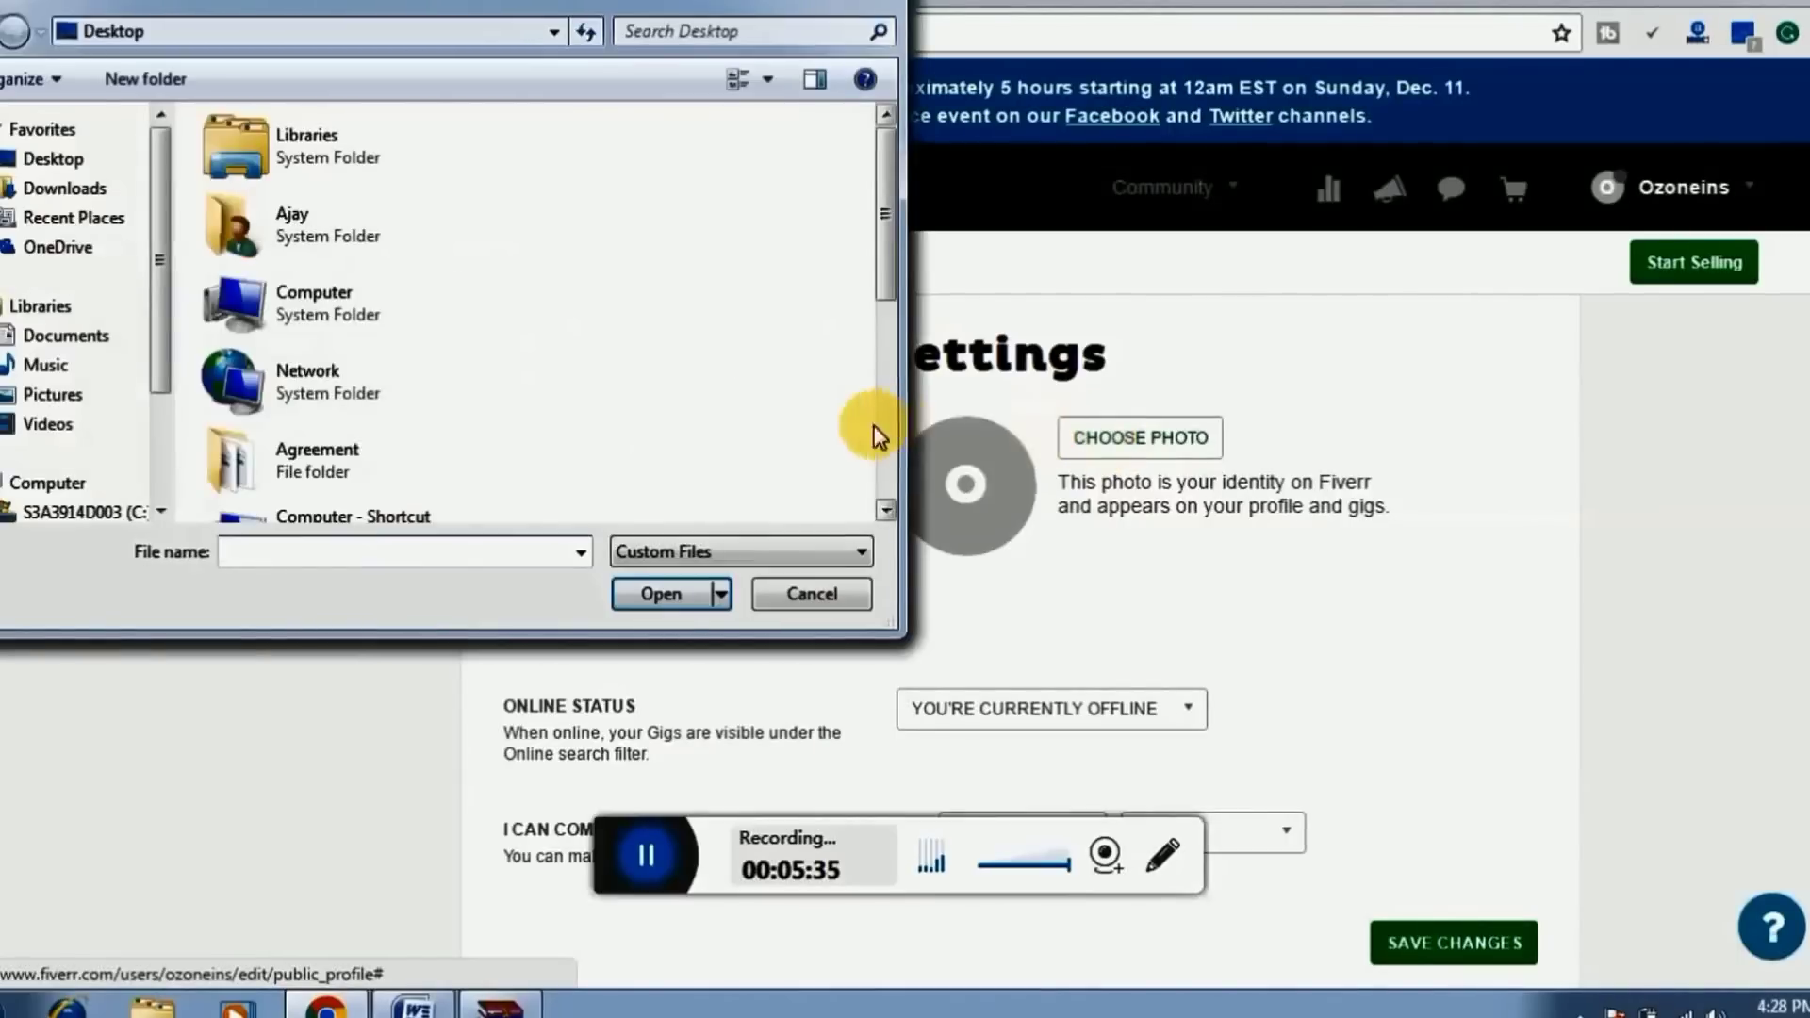
click(103, 198)
double_click(274, 189)
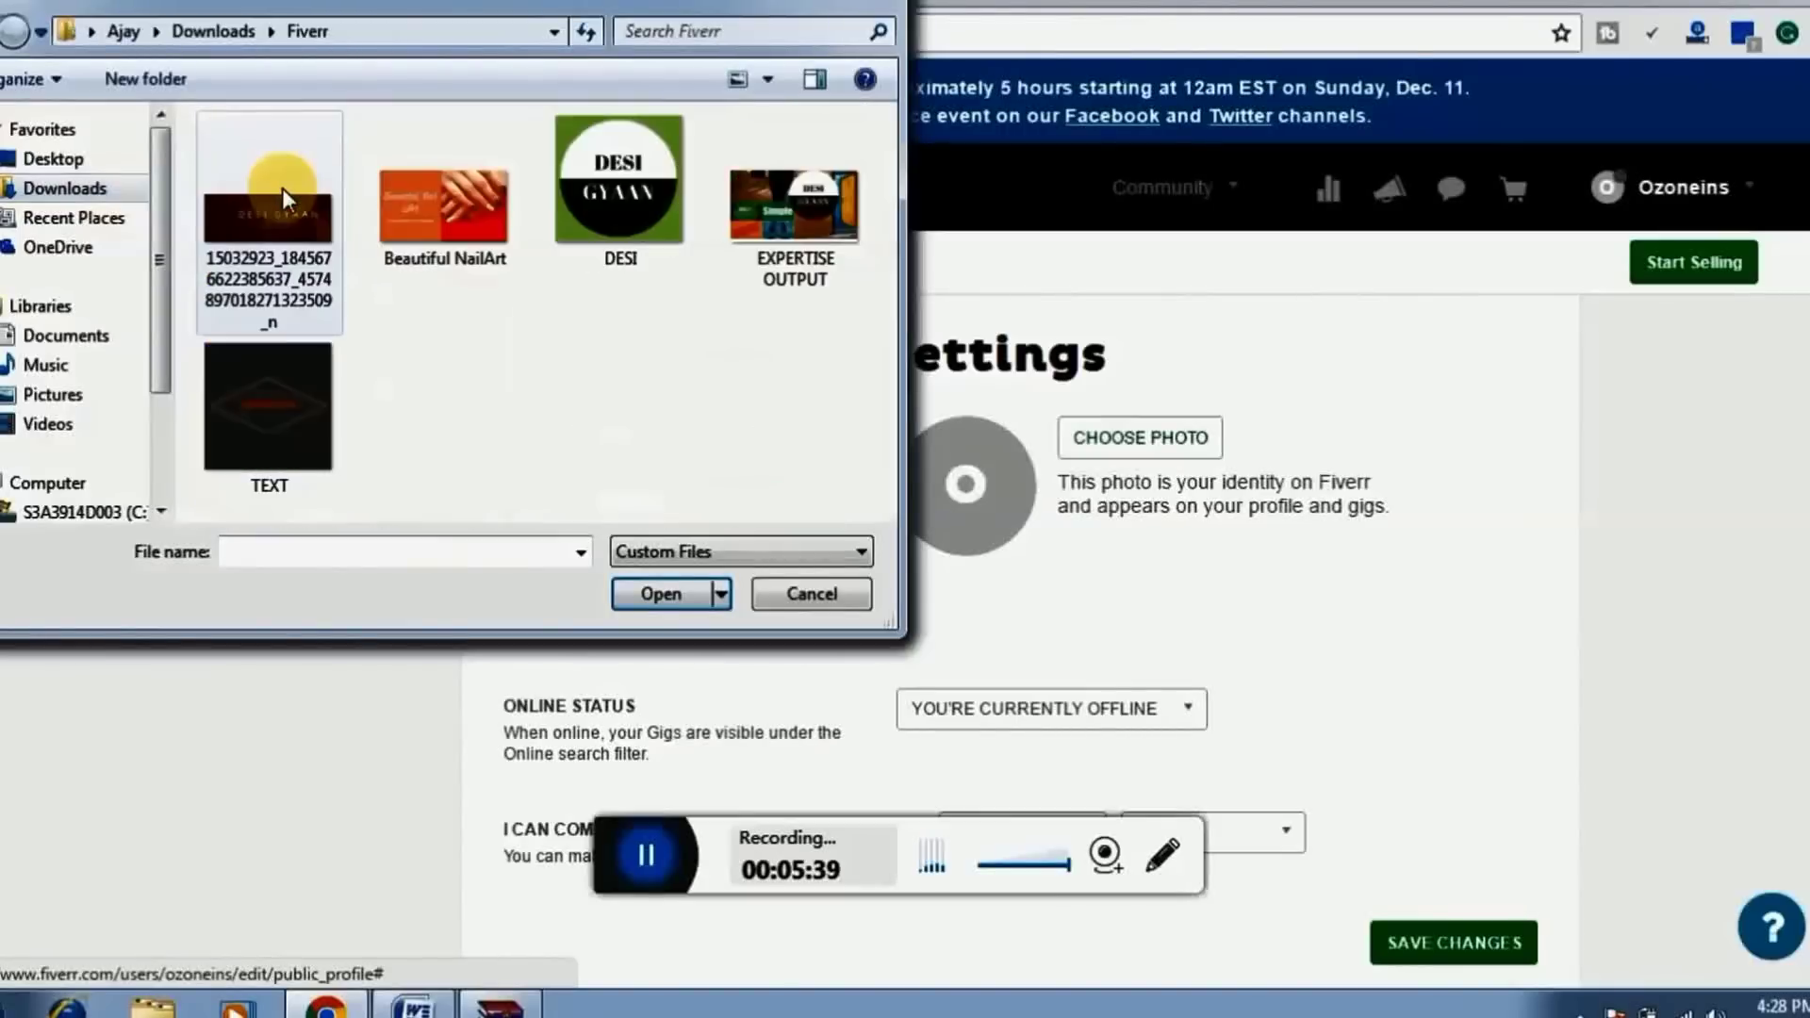
double_click(613, 189)
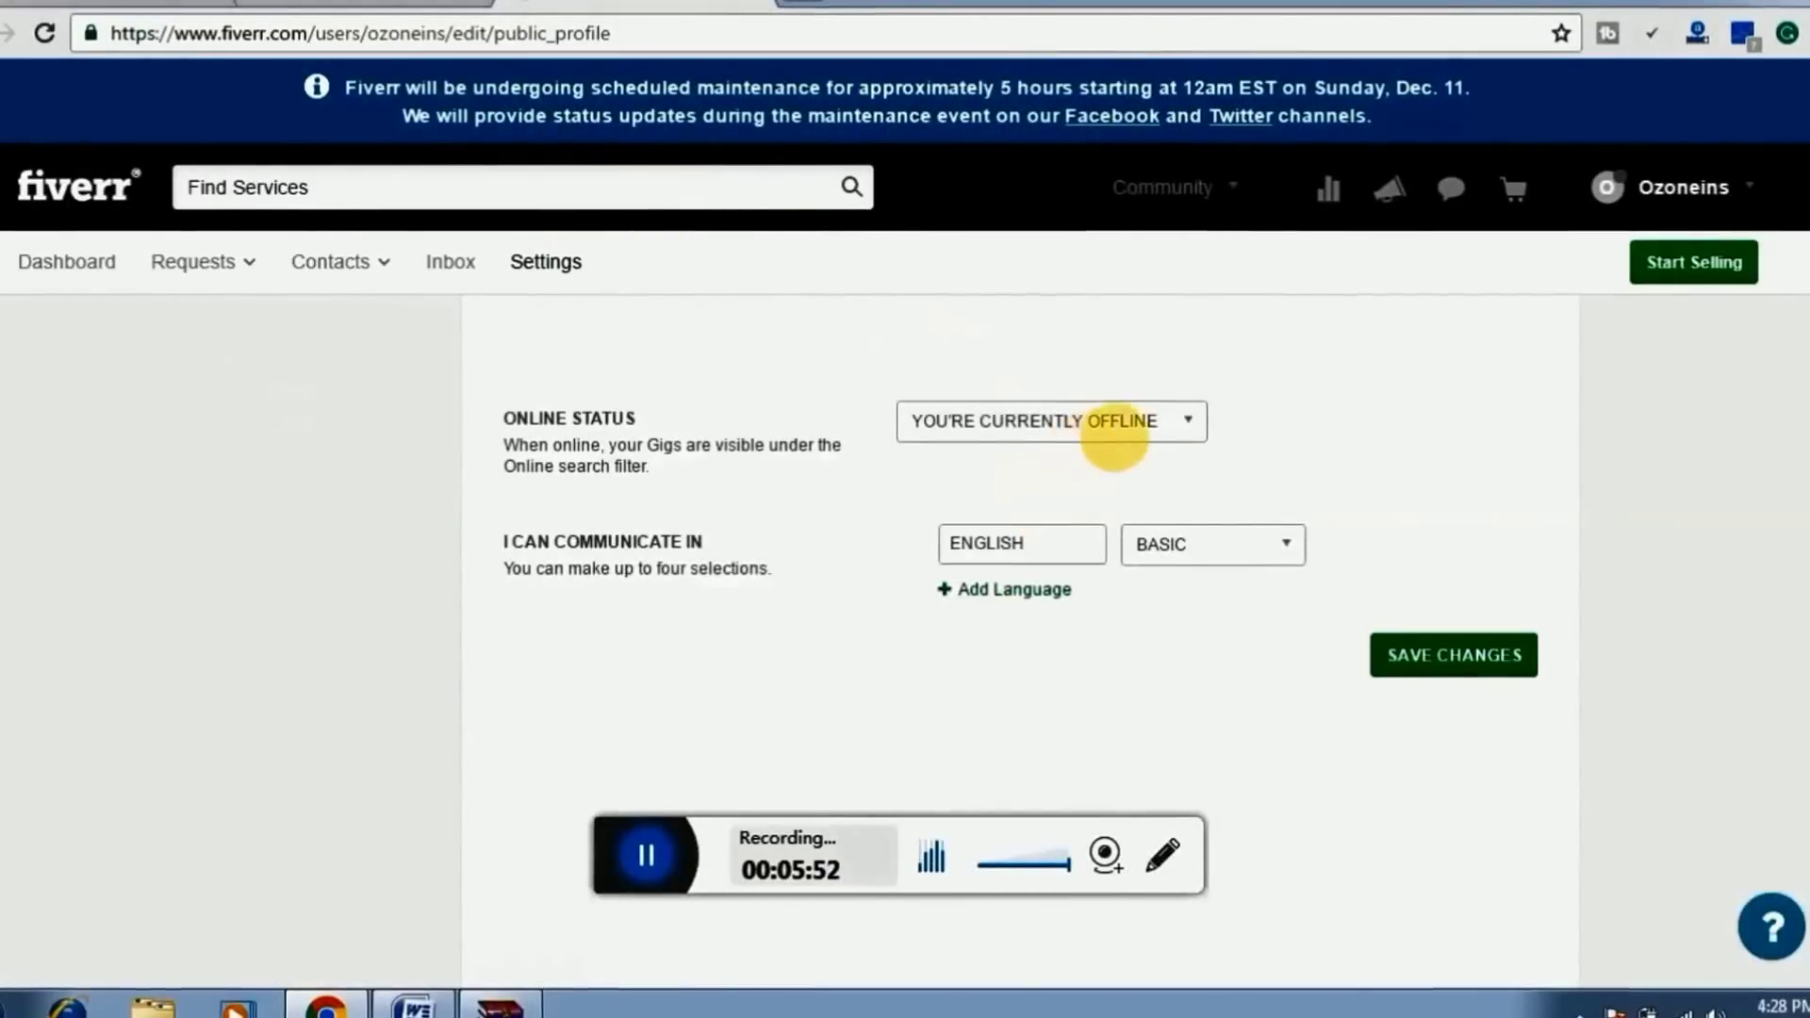
Set Online Status to GO ONLINE and save the public profile changes
click(1144, 445)
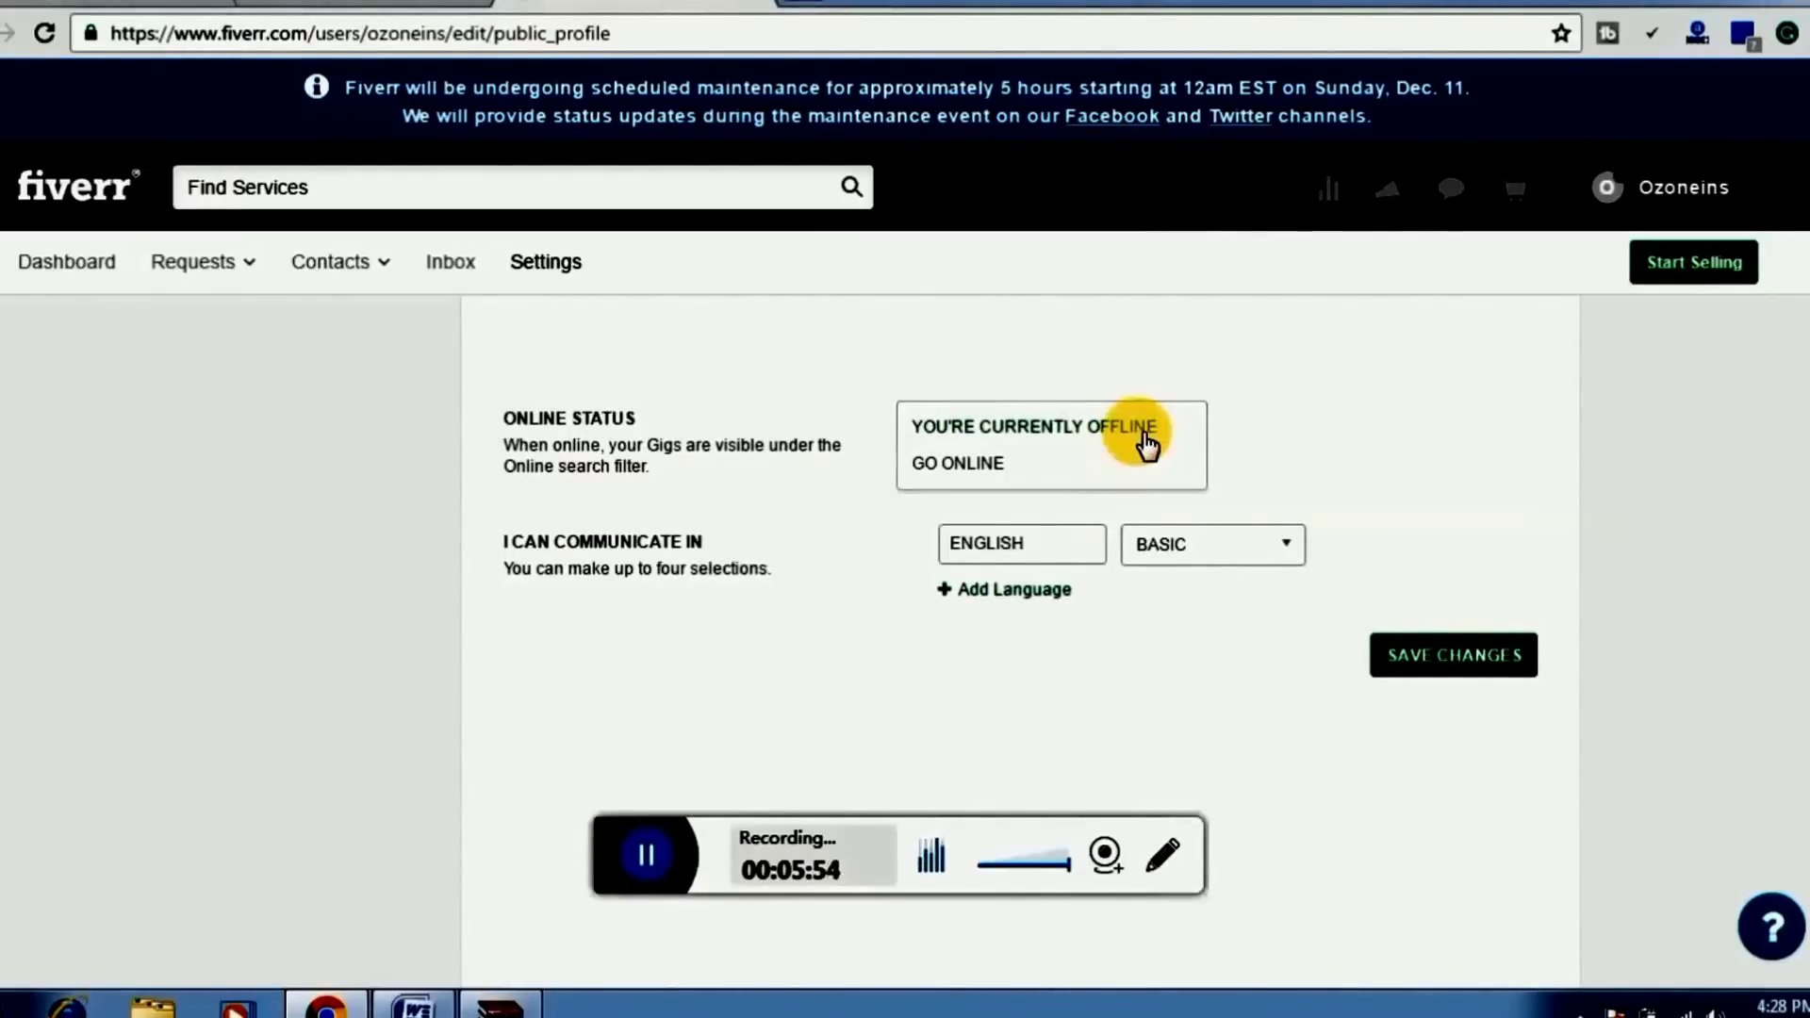
click(1045, 470)
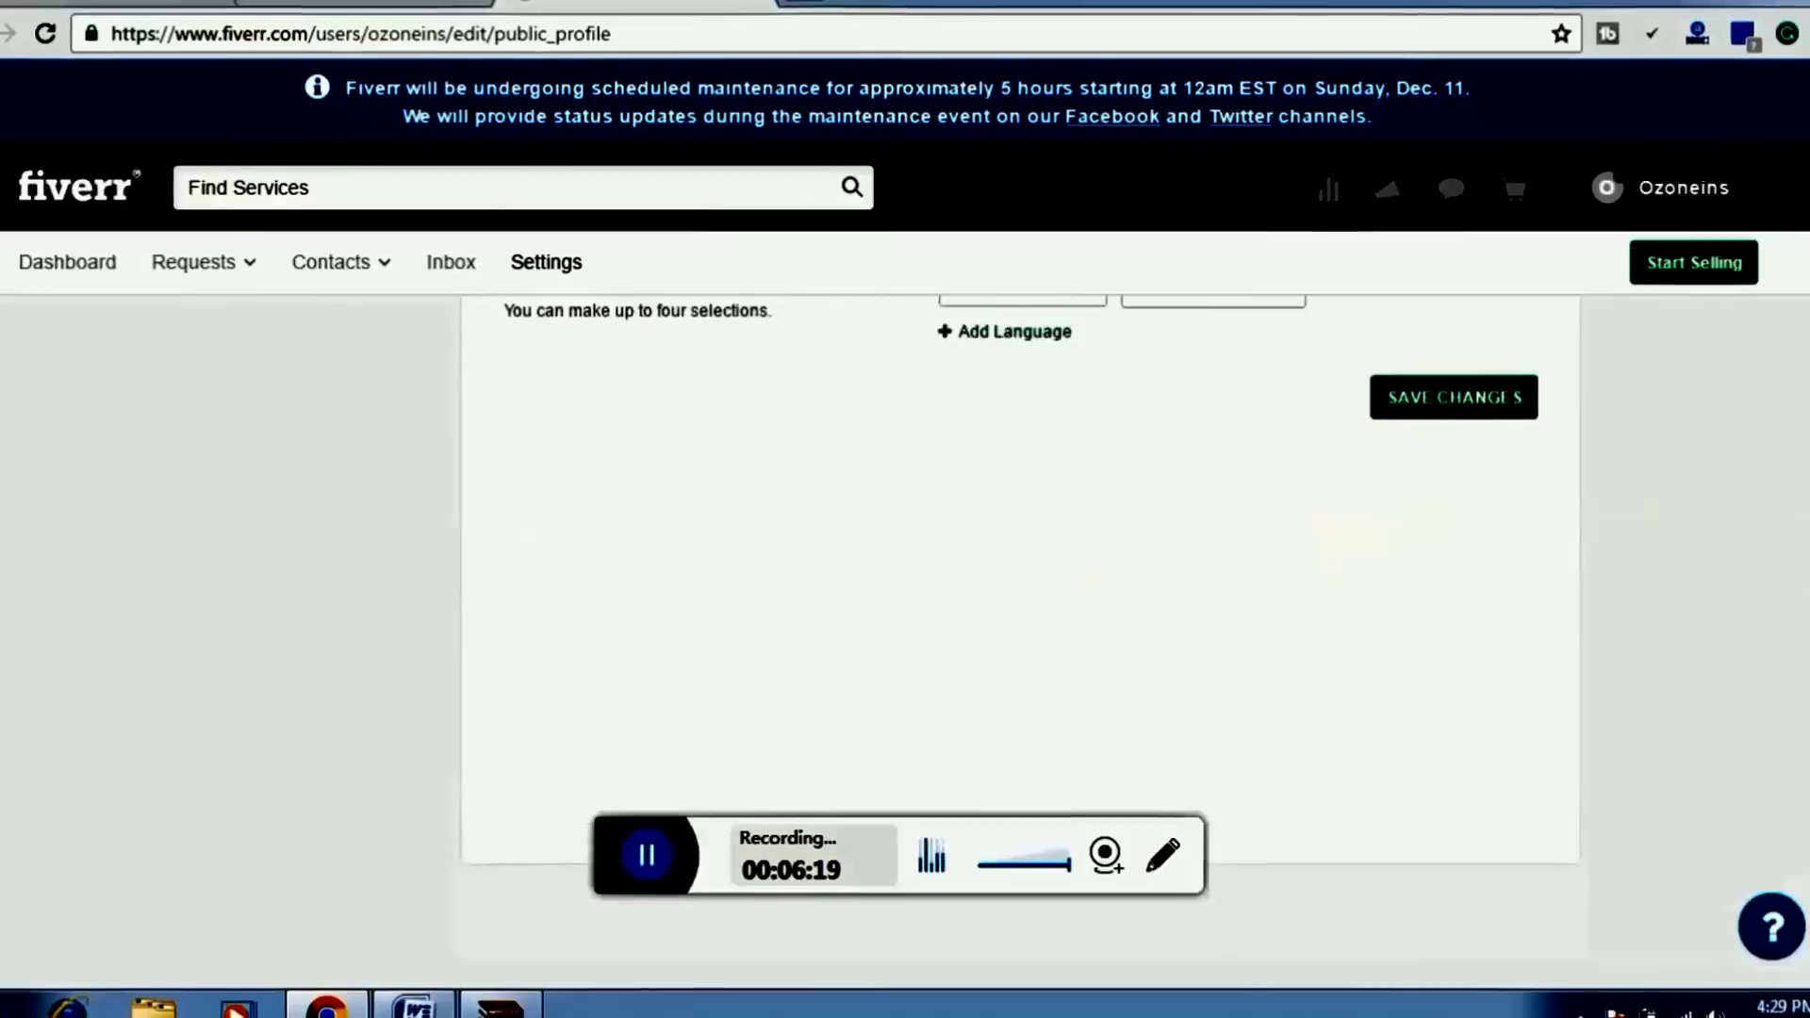
scroll(1018, 584, up, 2)
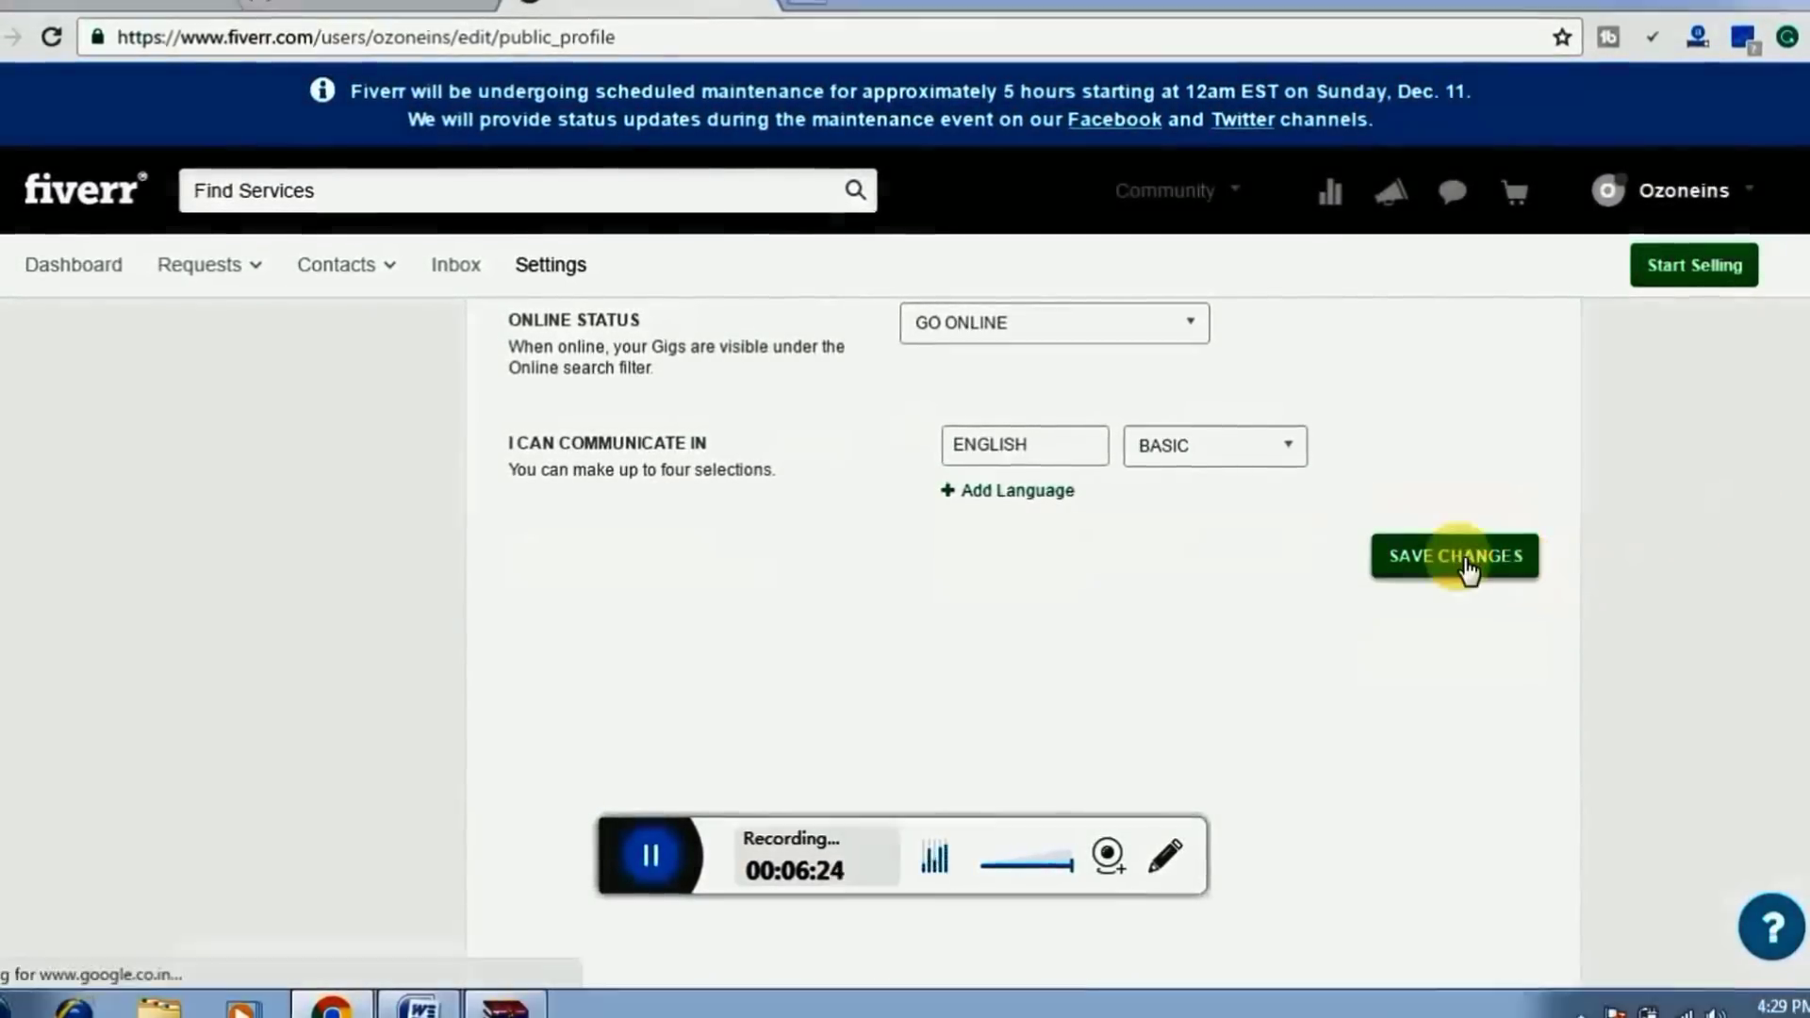
click(1463, 558)
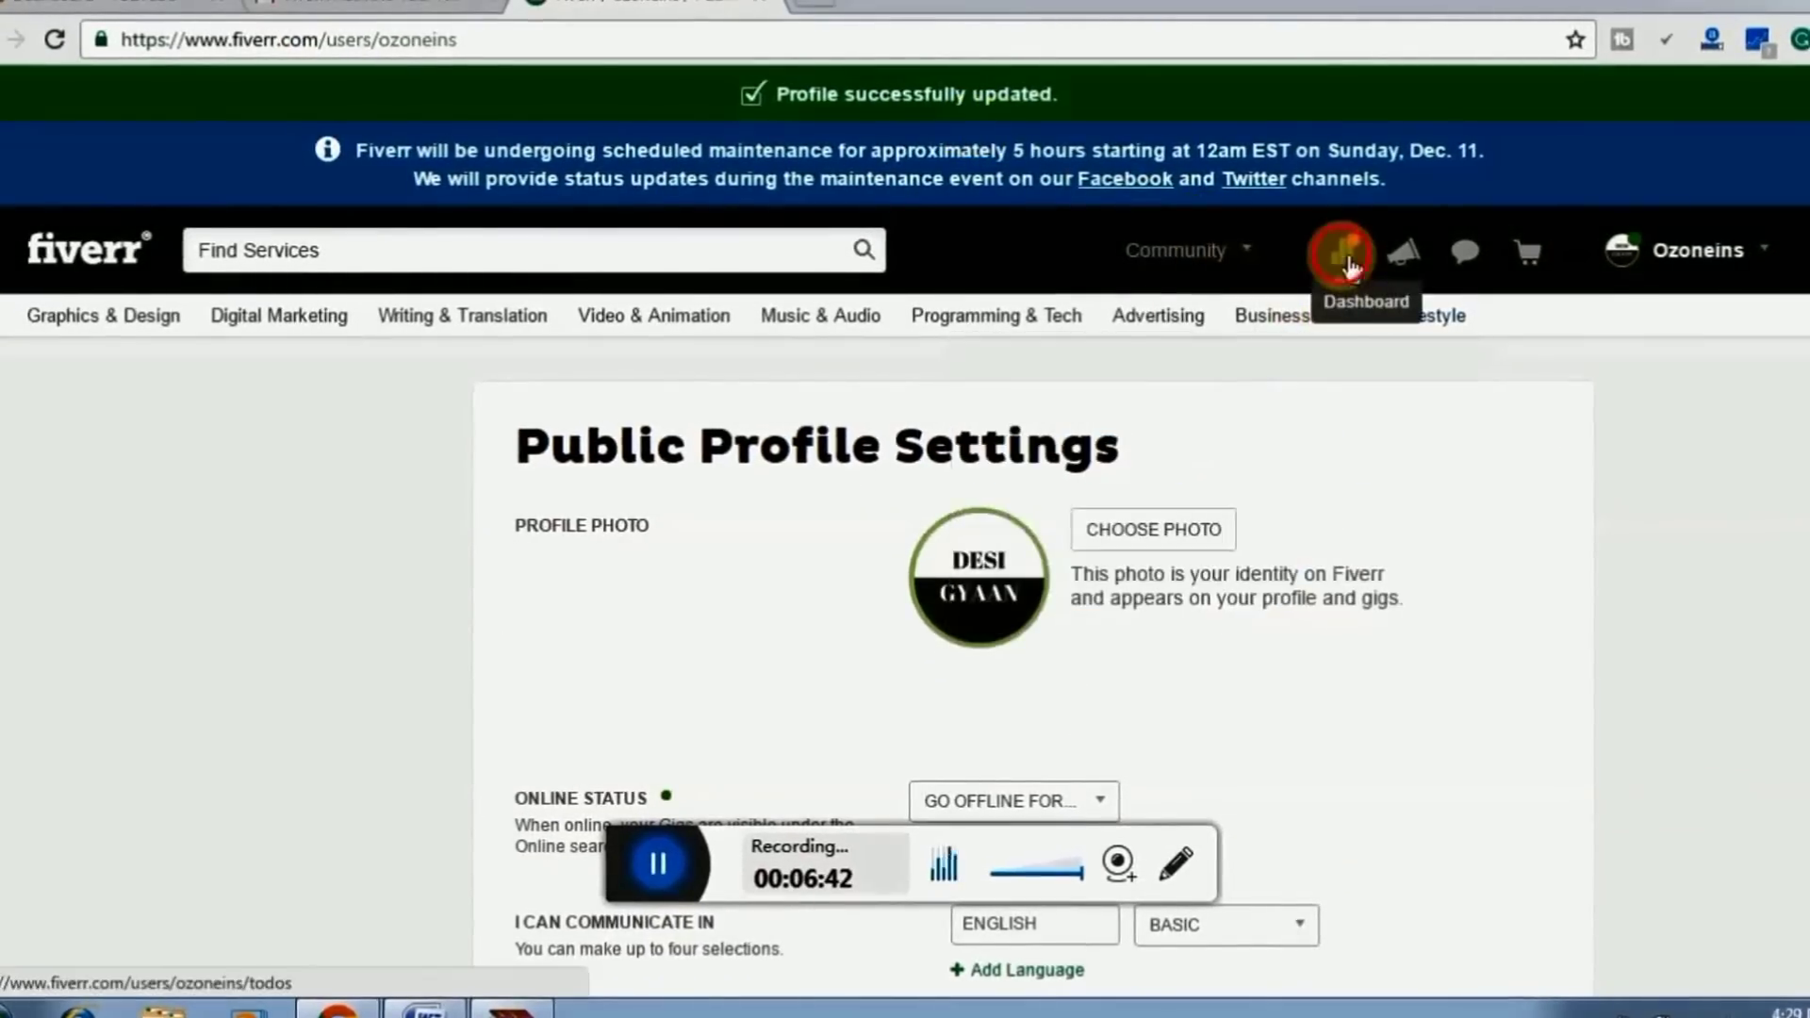
Back on the dashboard, dismiss the security-question to-do and start the selling setup
click(1344, 256)
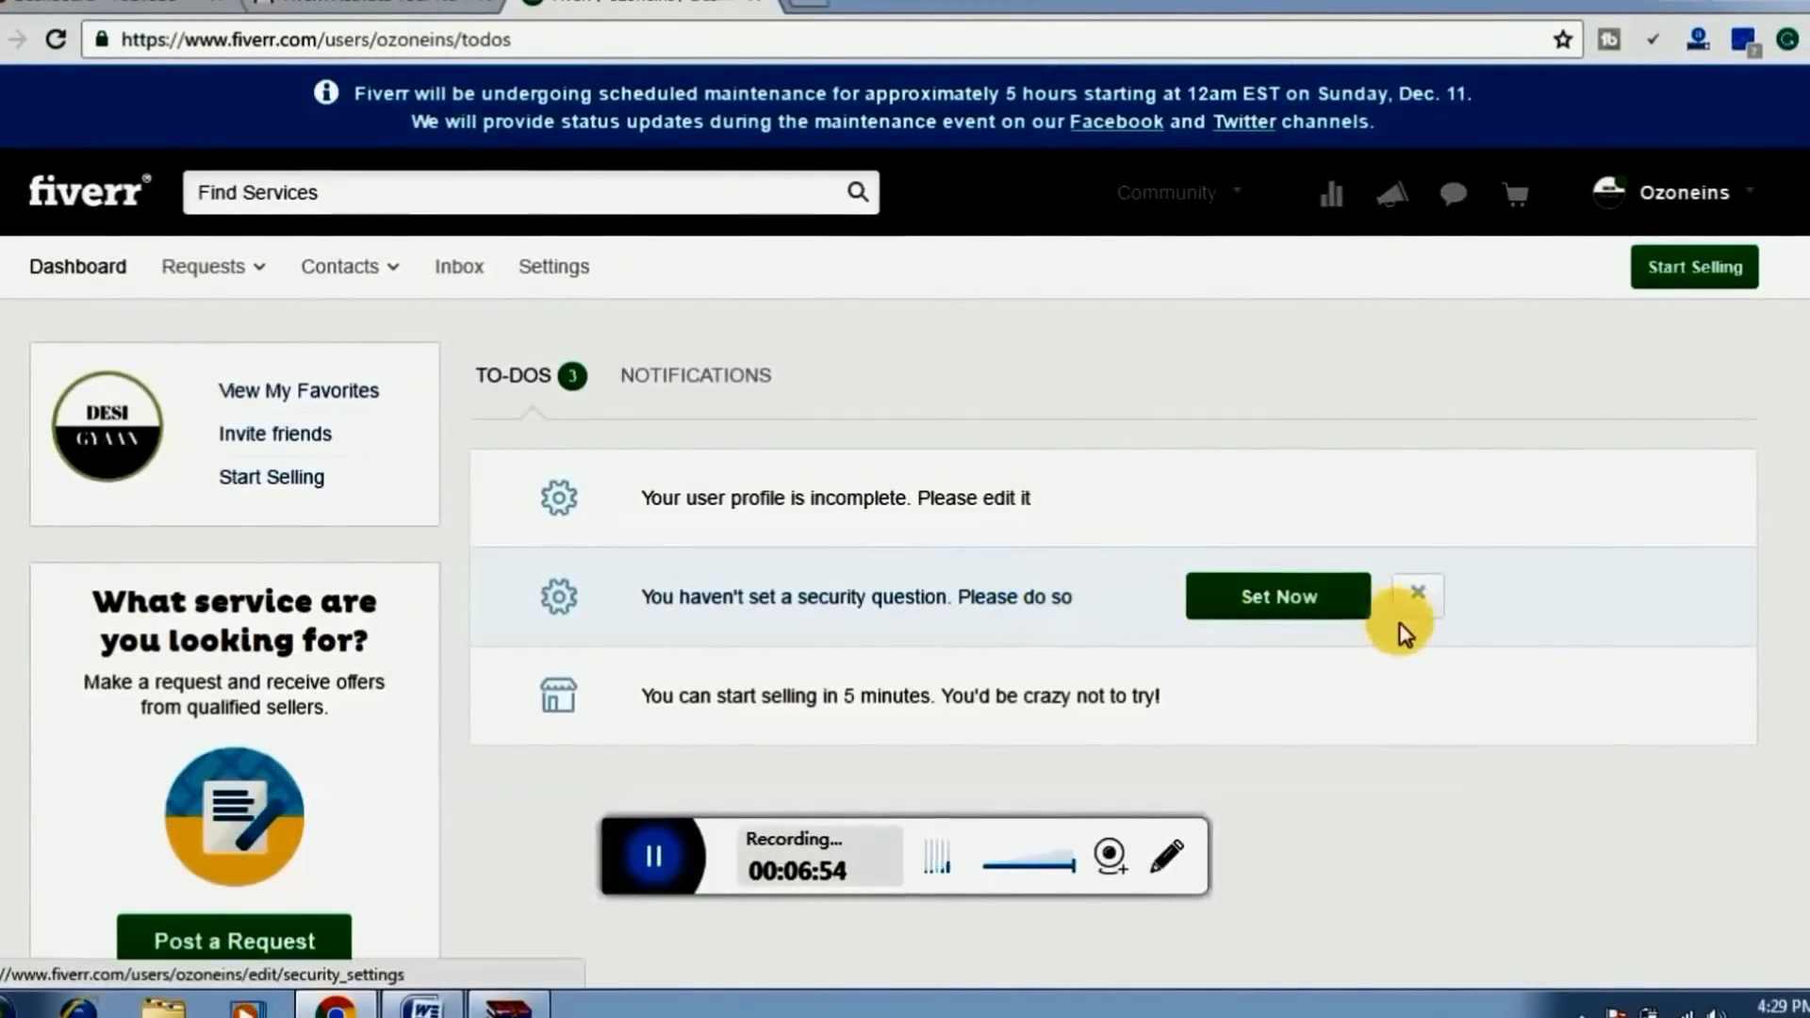
click(1419, 596)
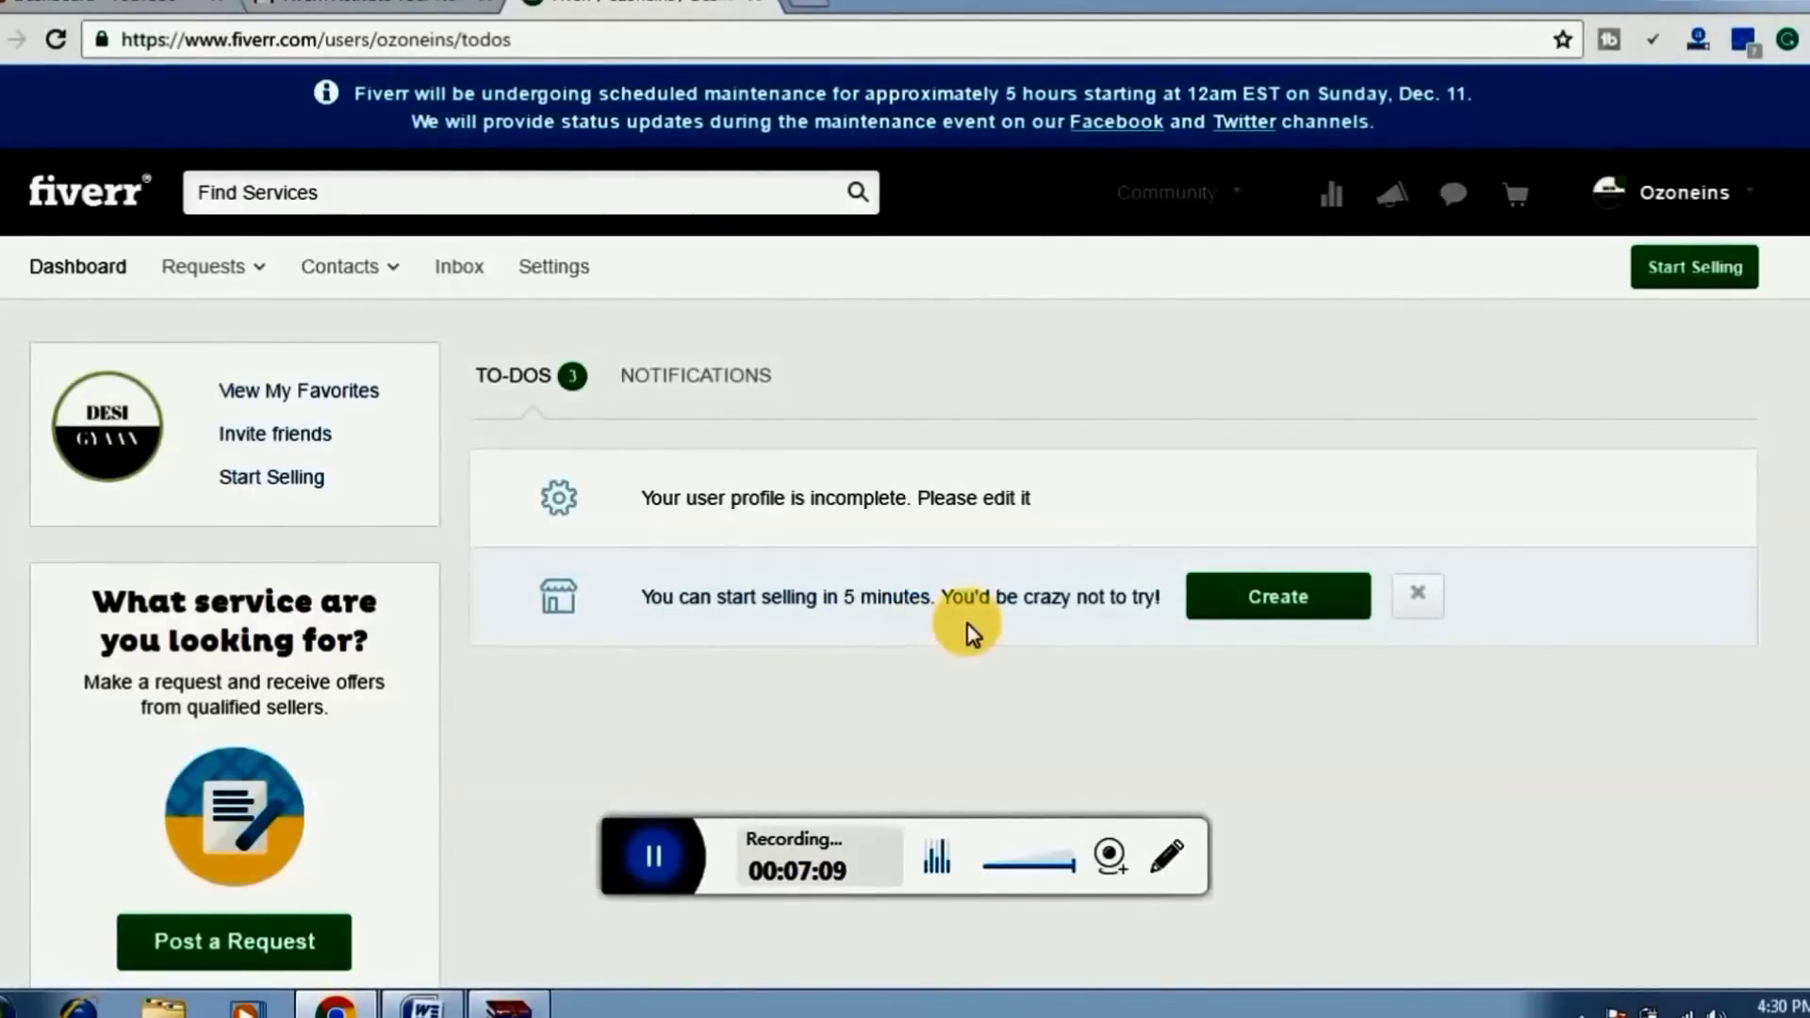
click(1273, 608)
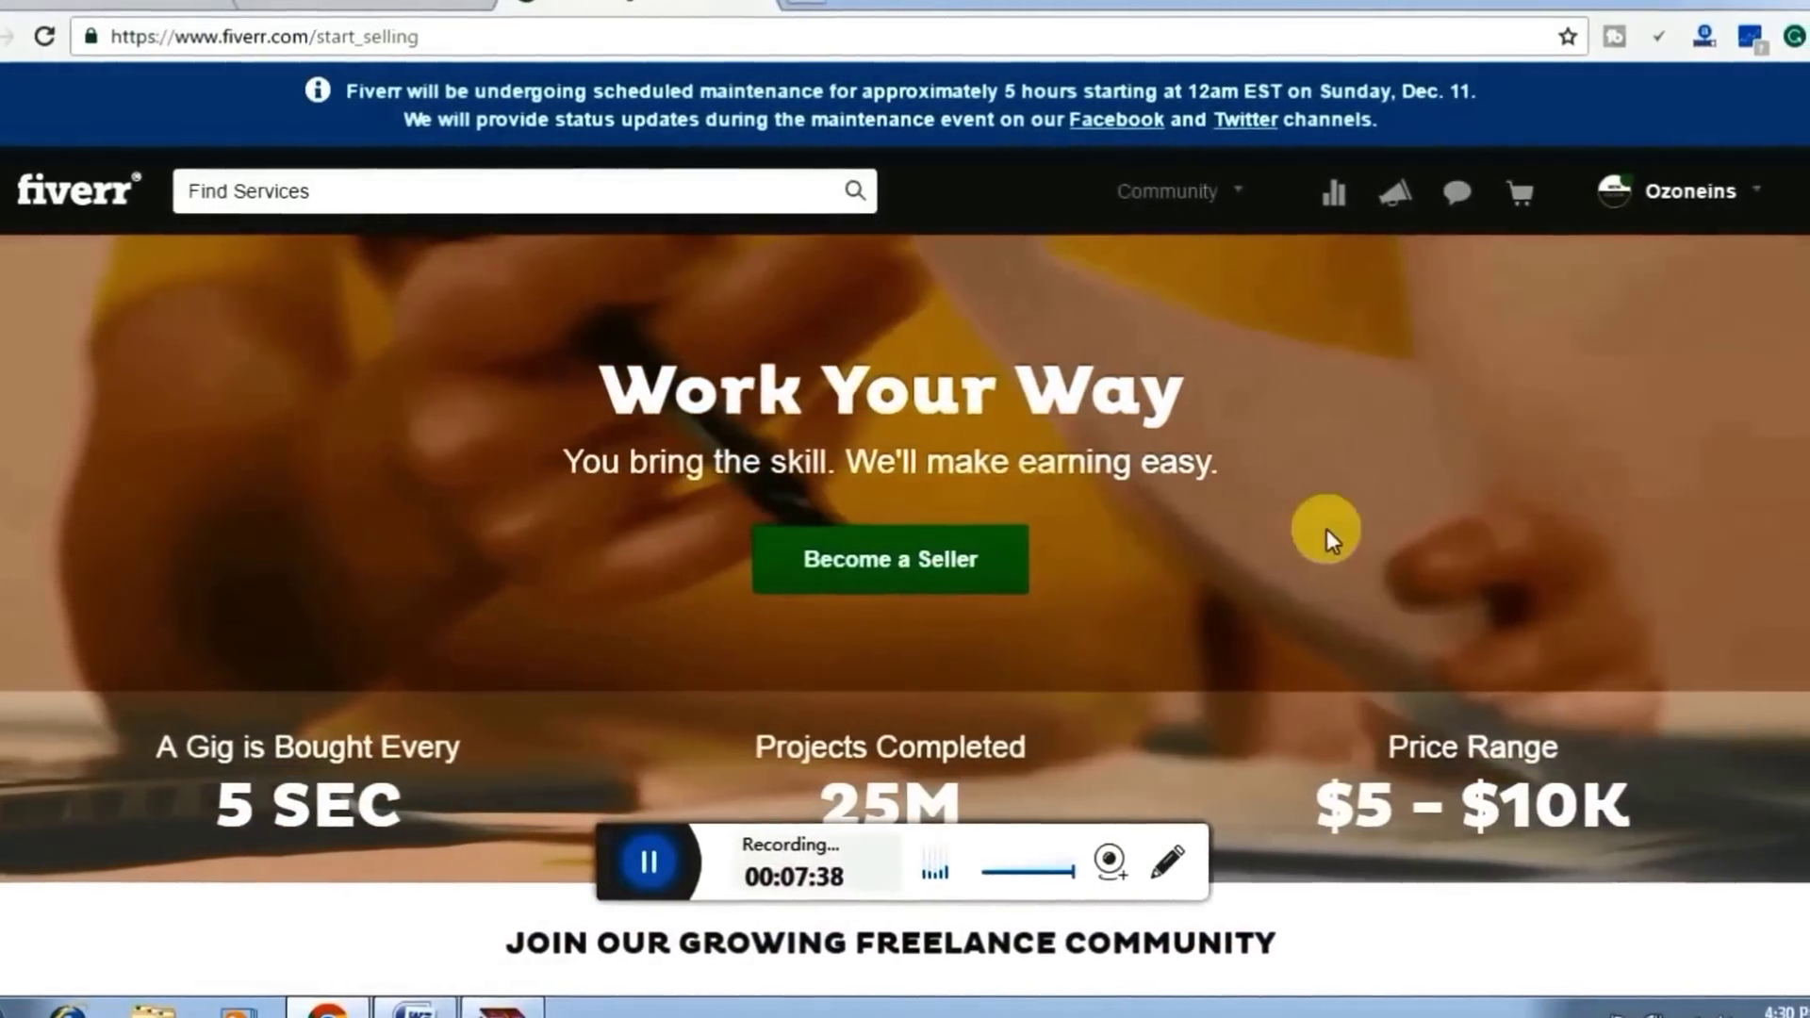
Scroll down the Start Selling 'Work Your Way' page toward Become a Seller
scroll(1580, 476, down, 6)
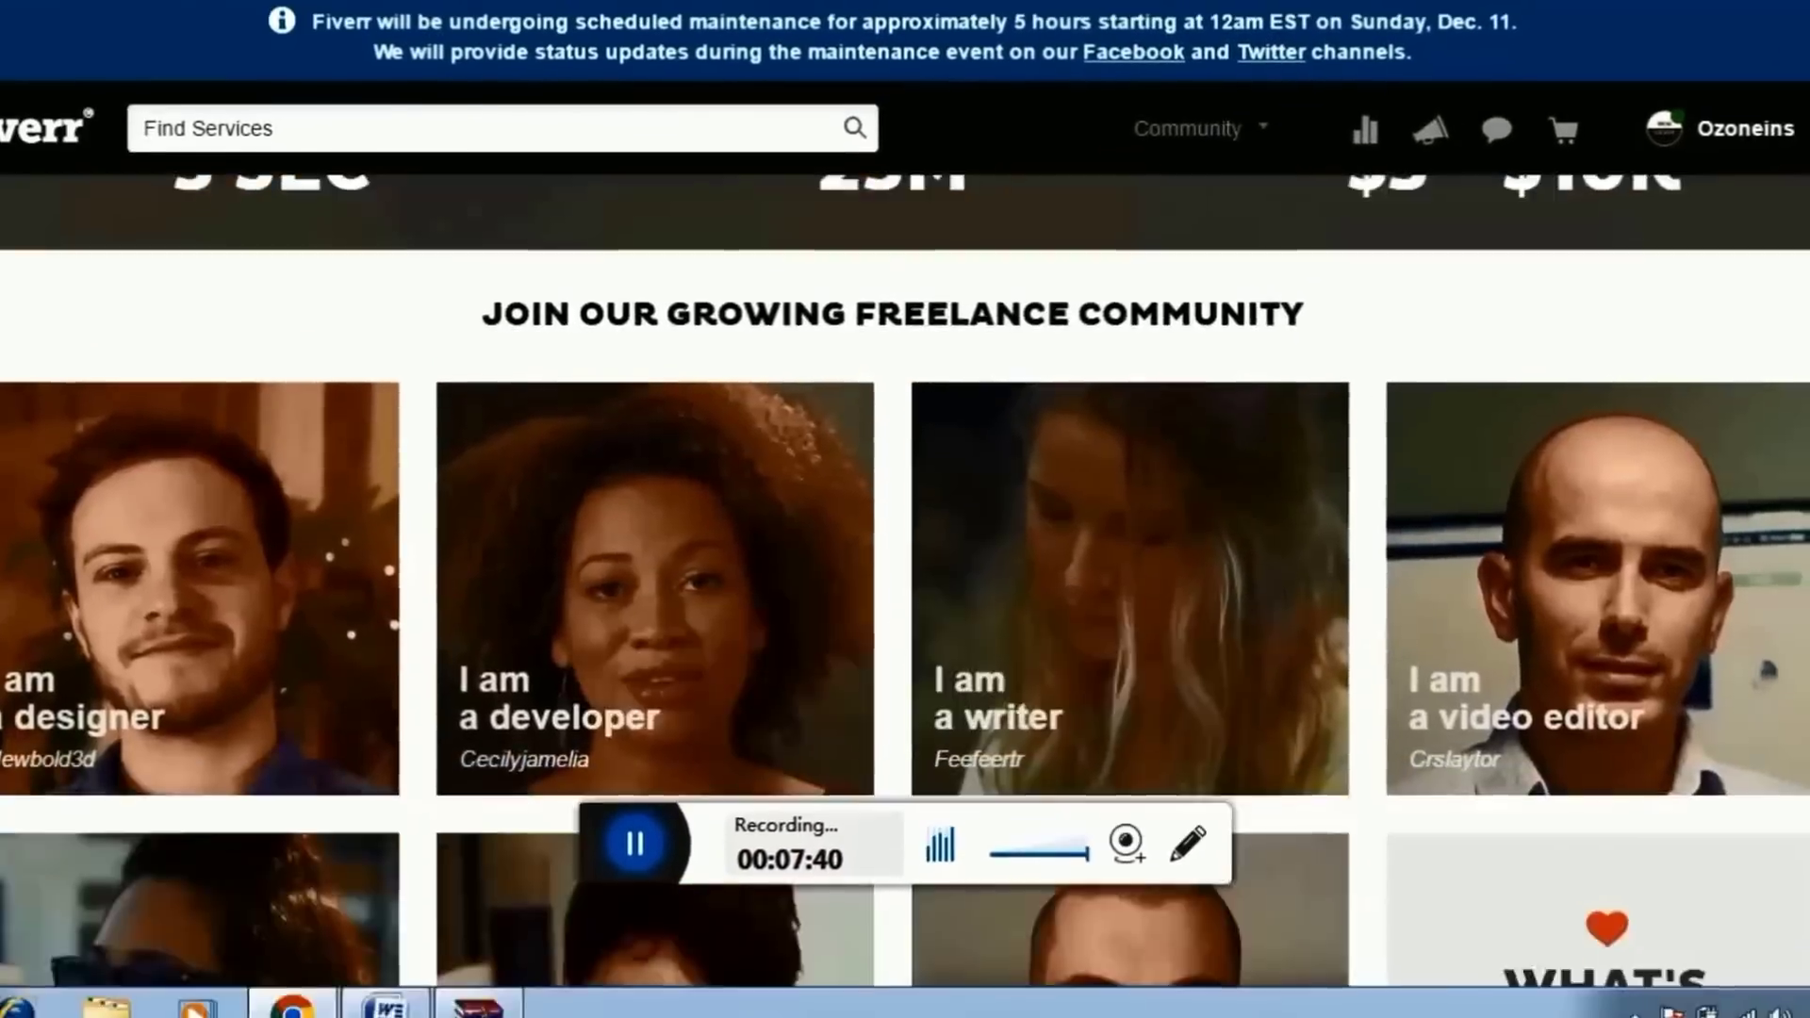
scroll(1254, 785, down, 15)
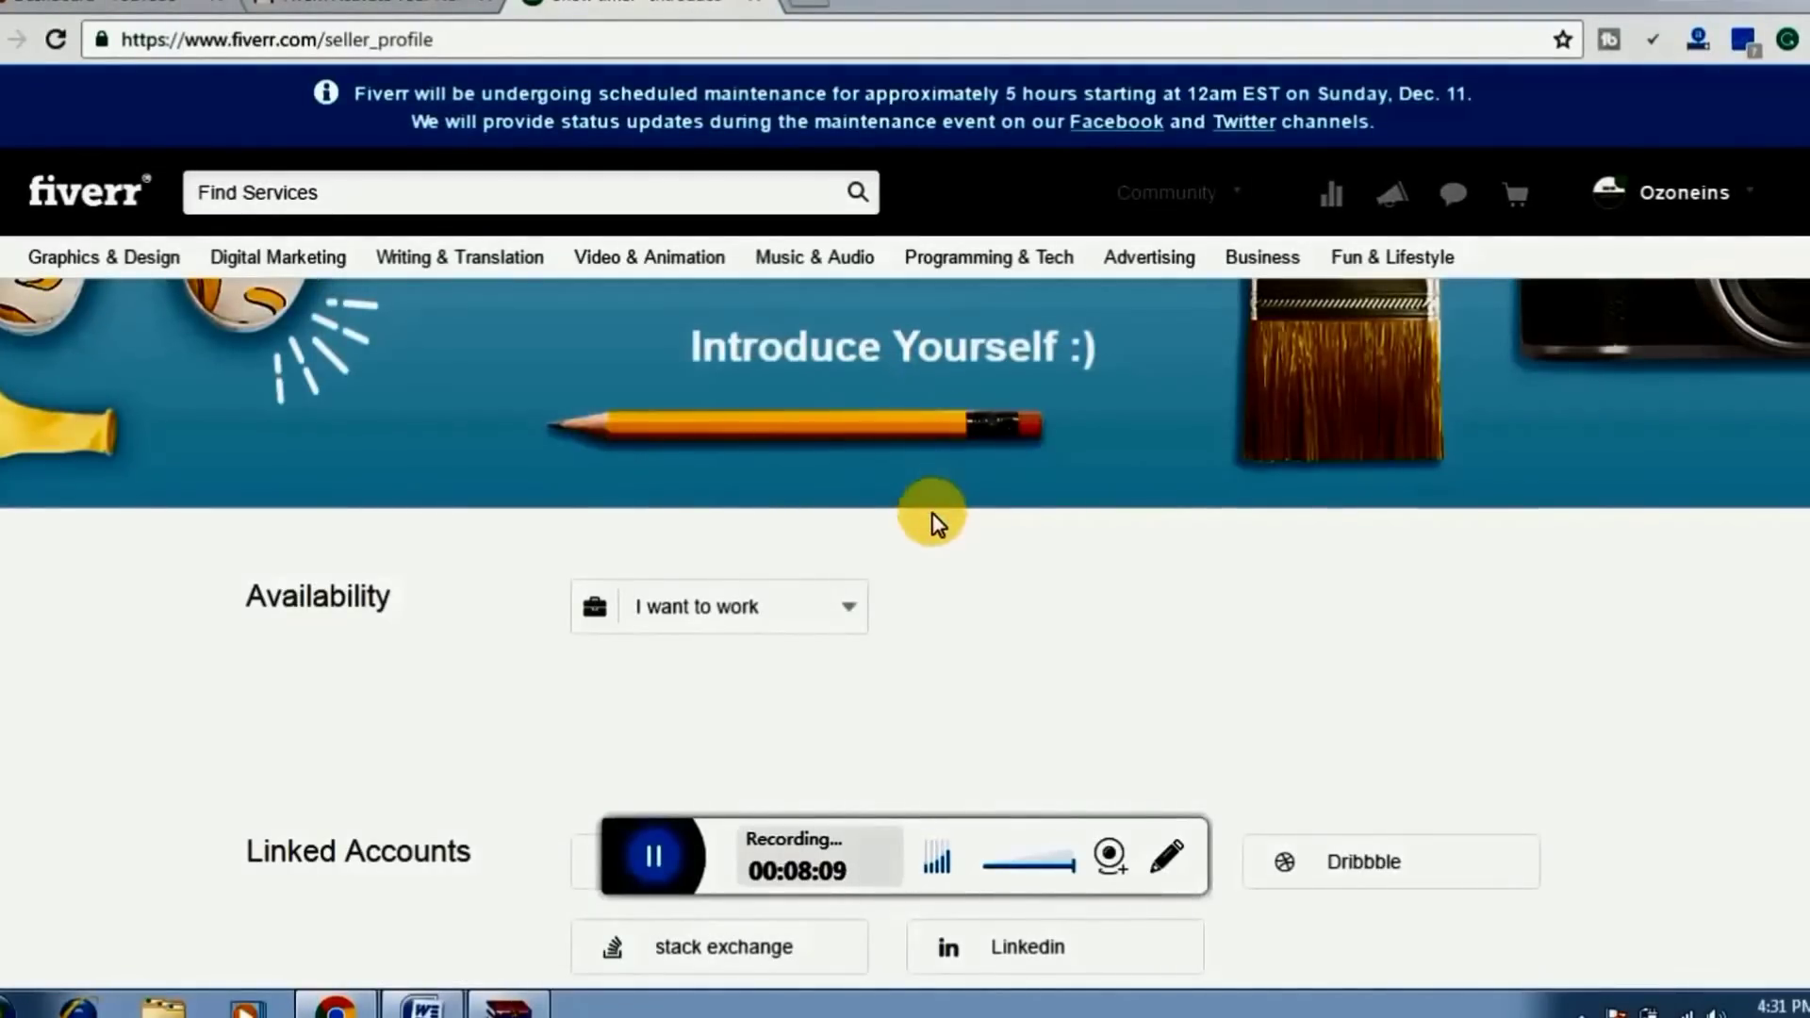
Set availability to Part Time, less than 30 hours a week, less than $500 per month
mouse_move(477, 626)
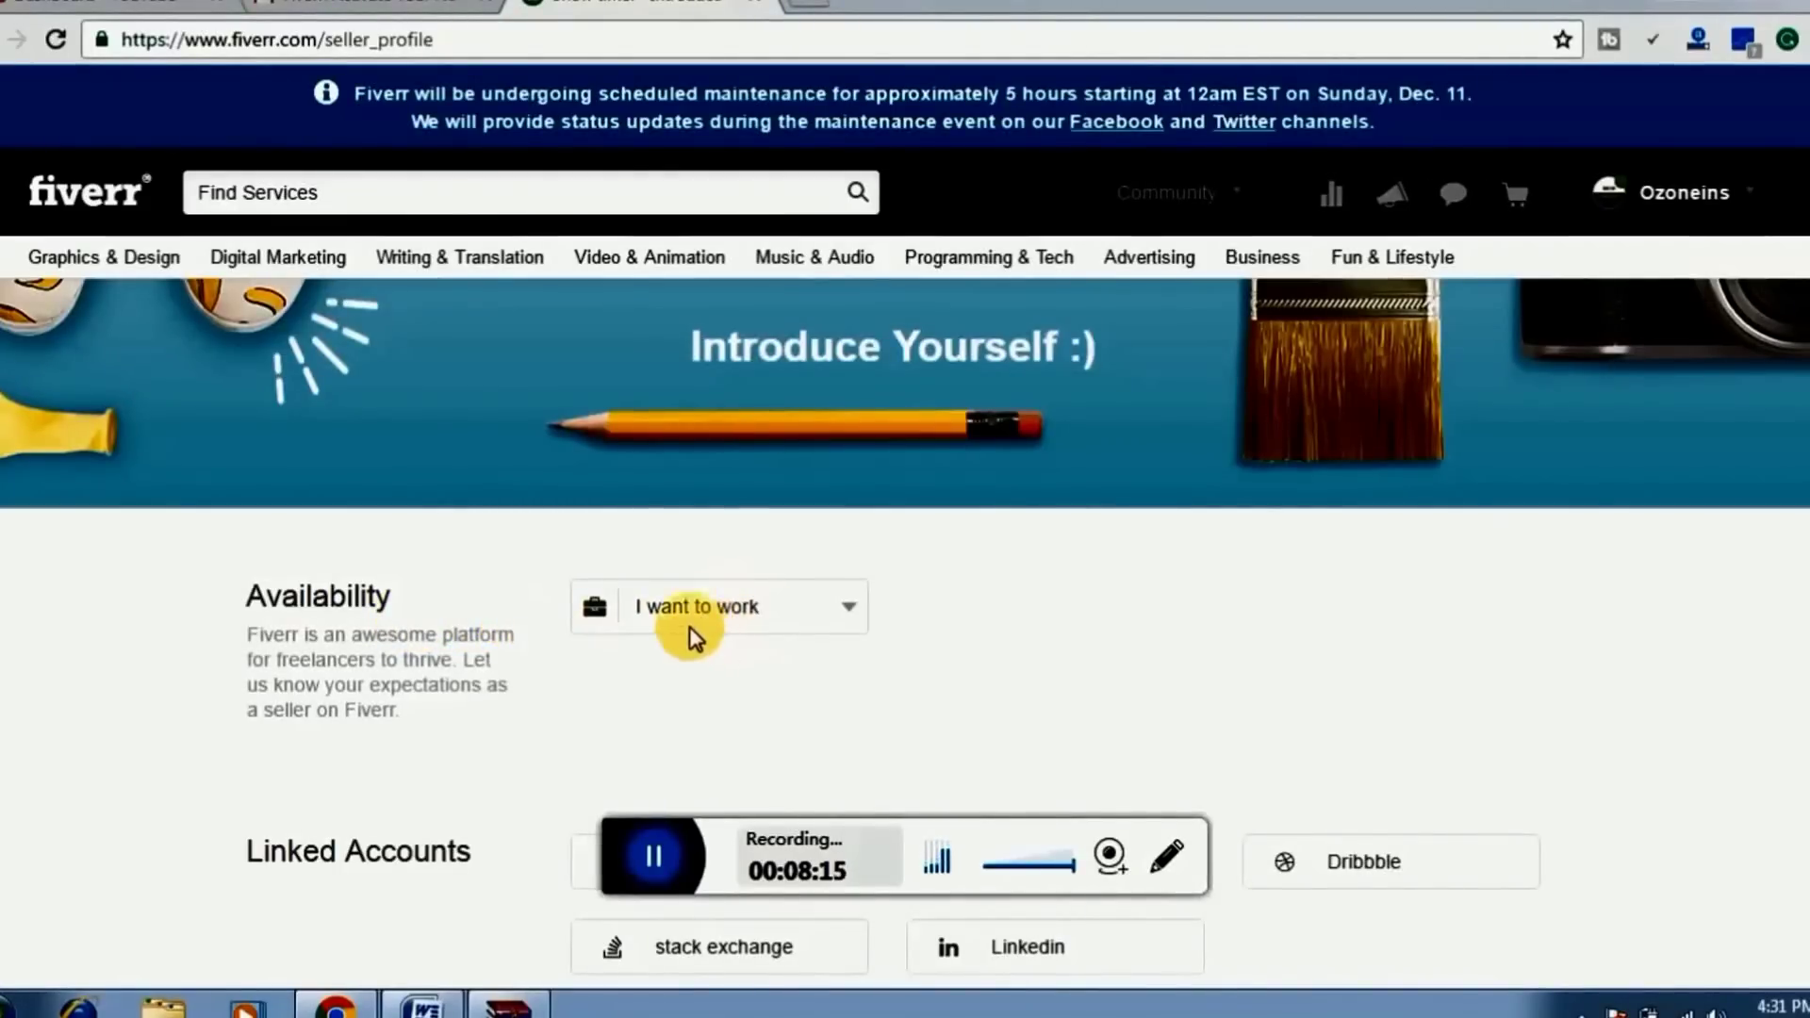
click(828, 632)
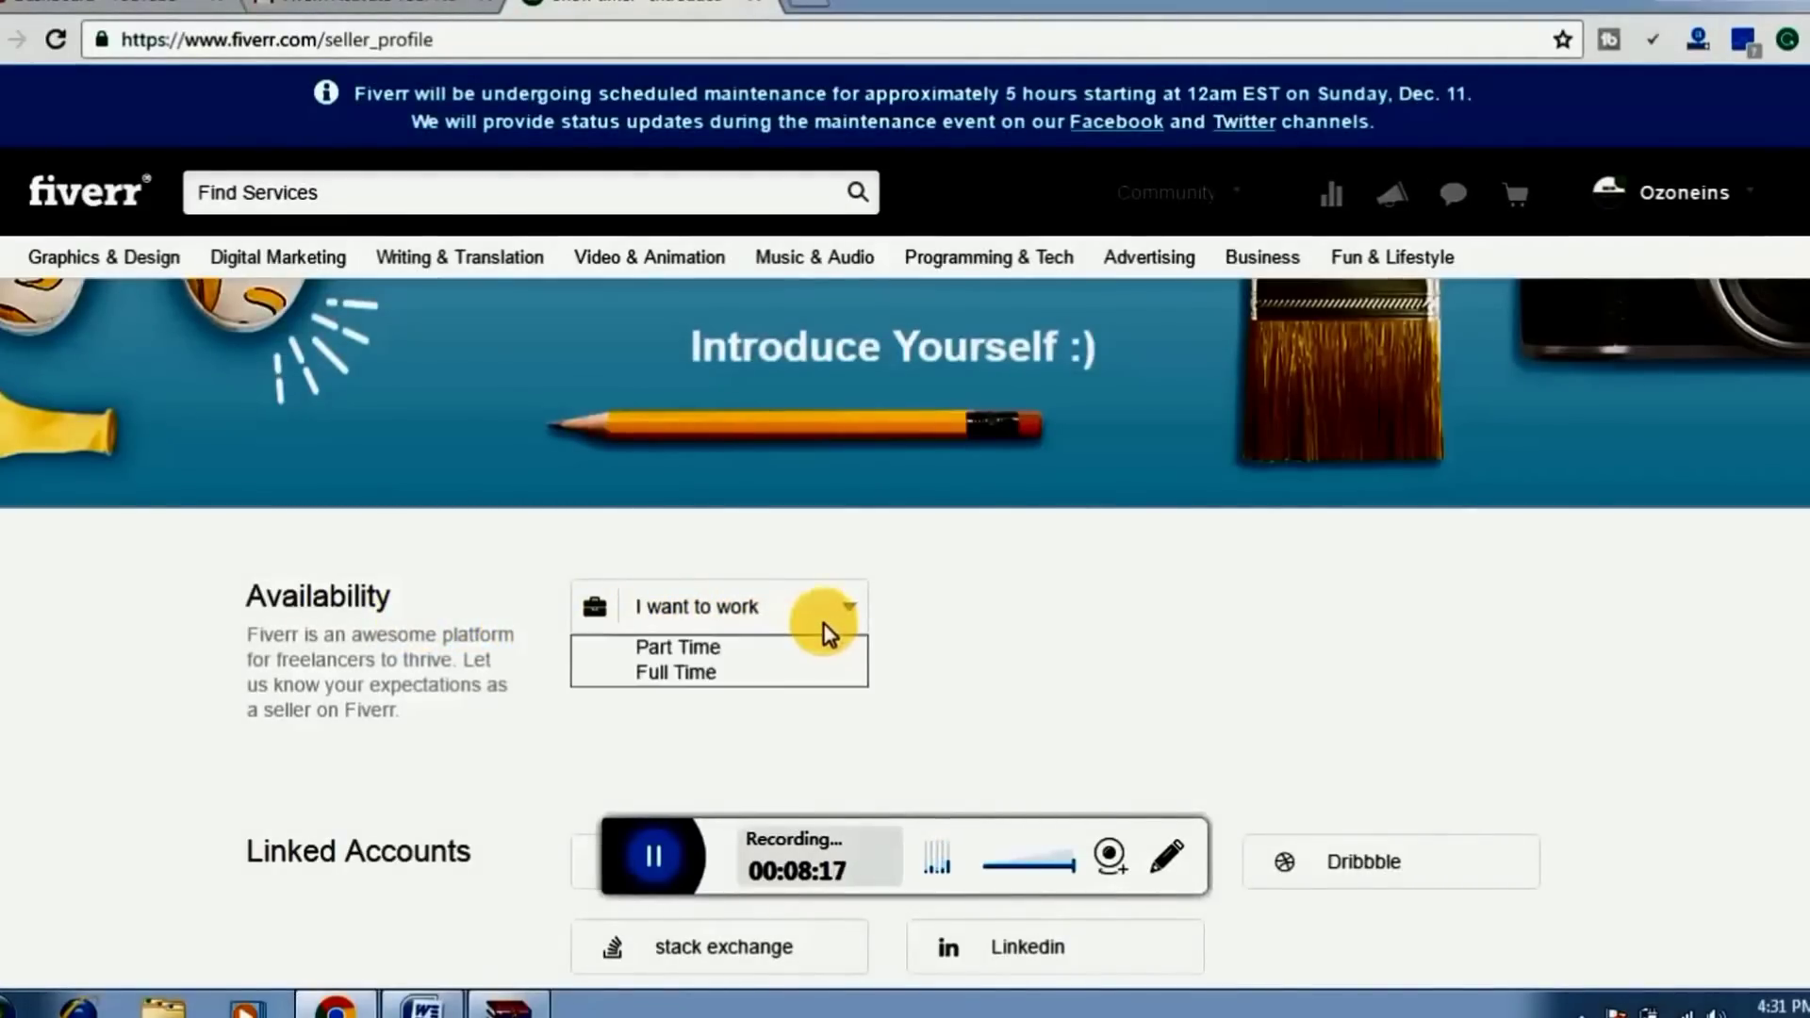
click(759, 651)
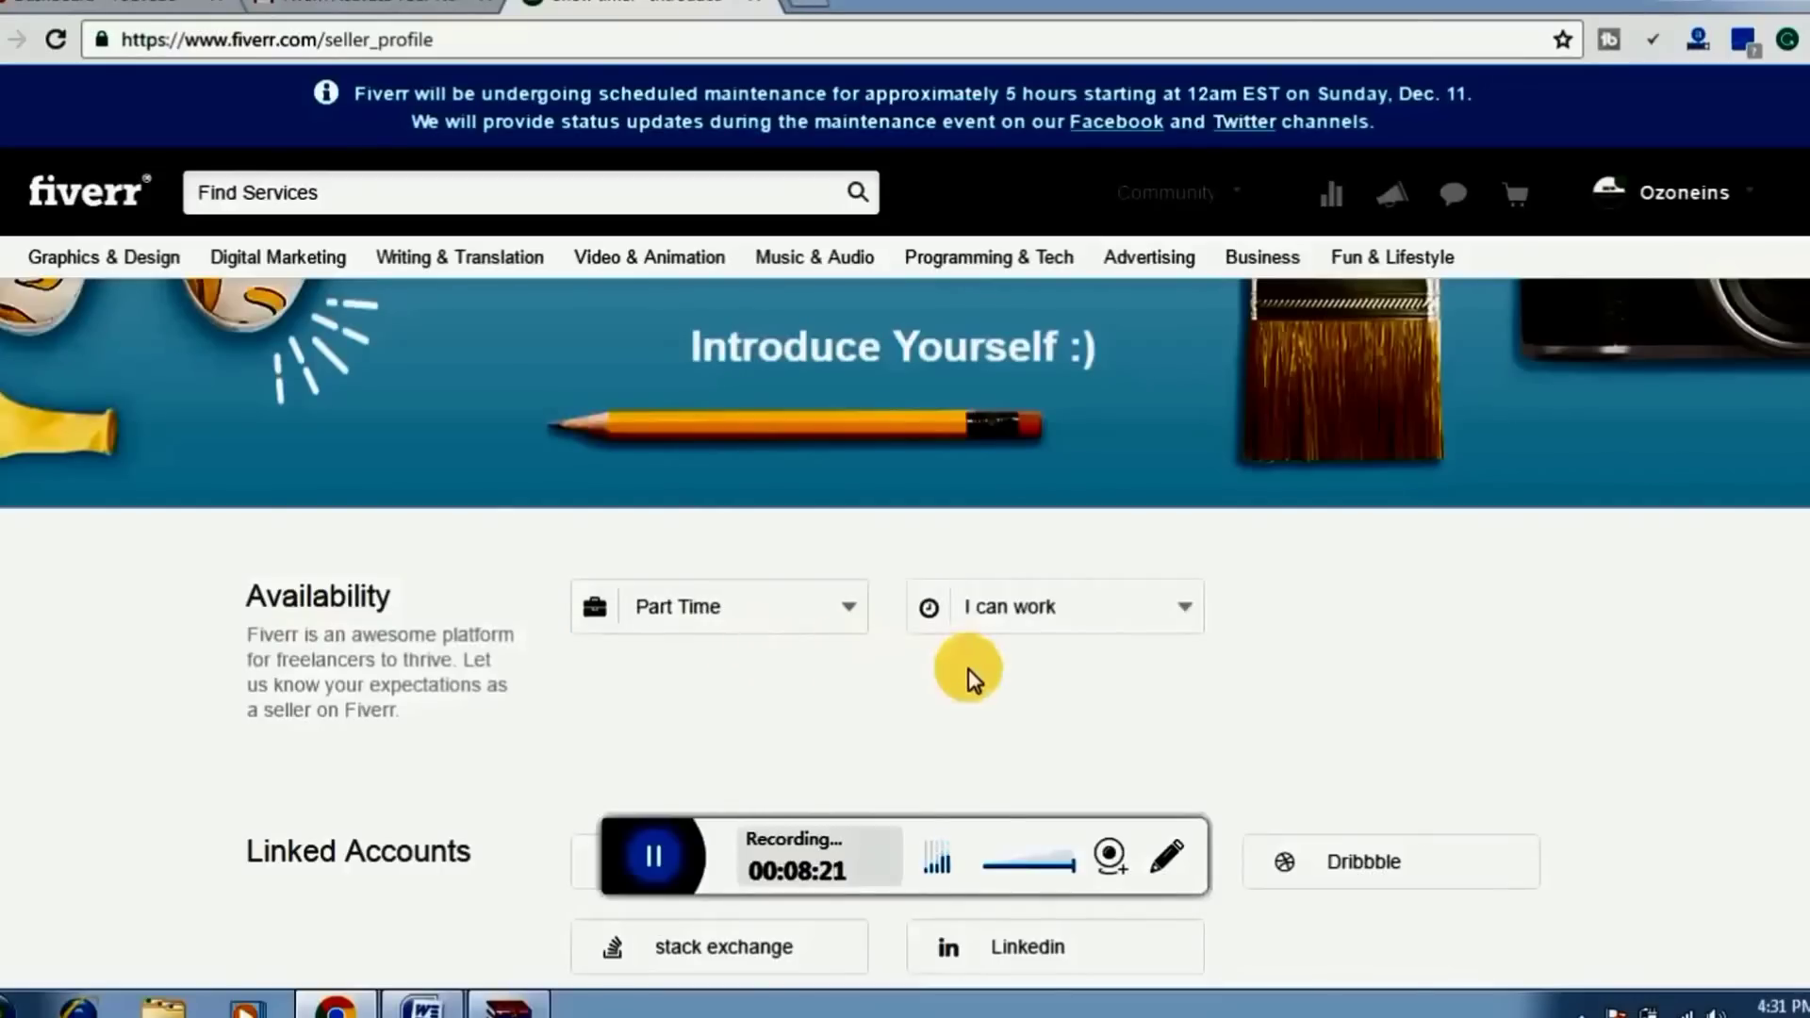
click(1181, 609)
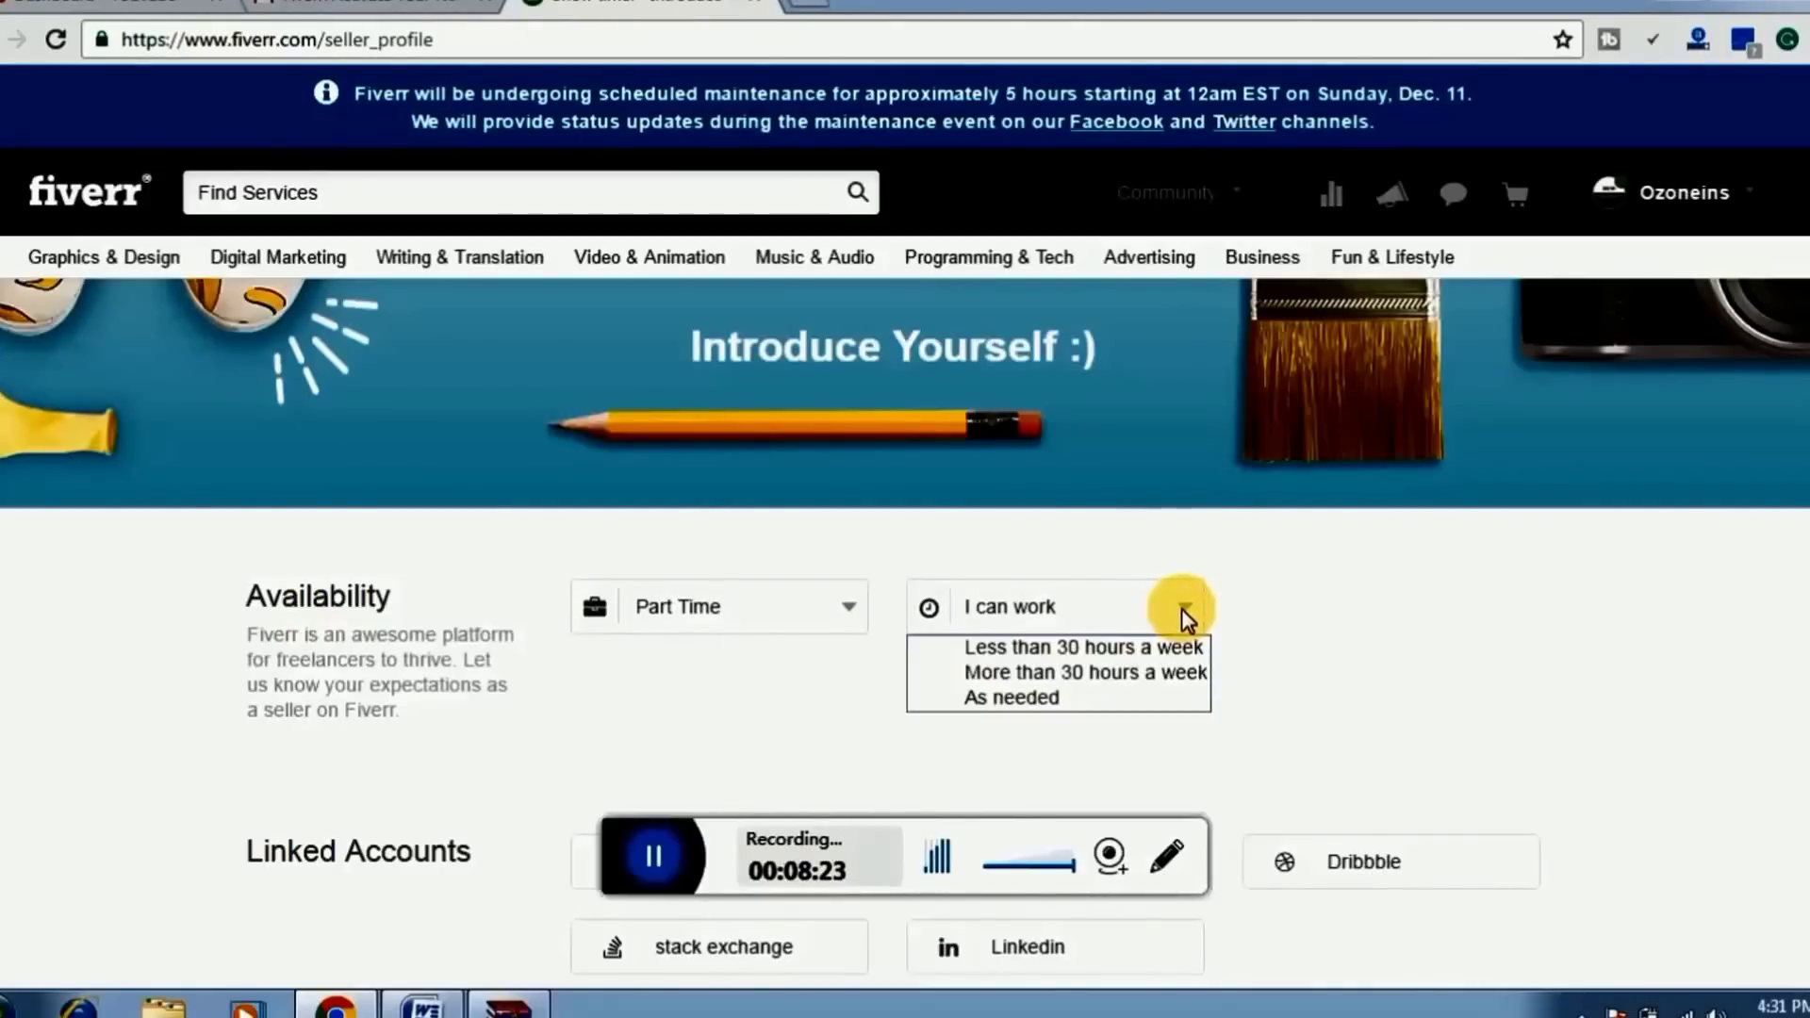
click(1154, 651)
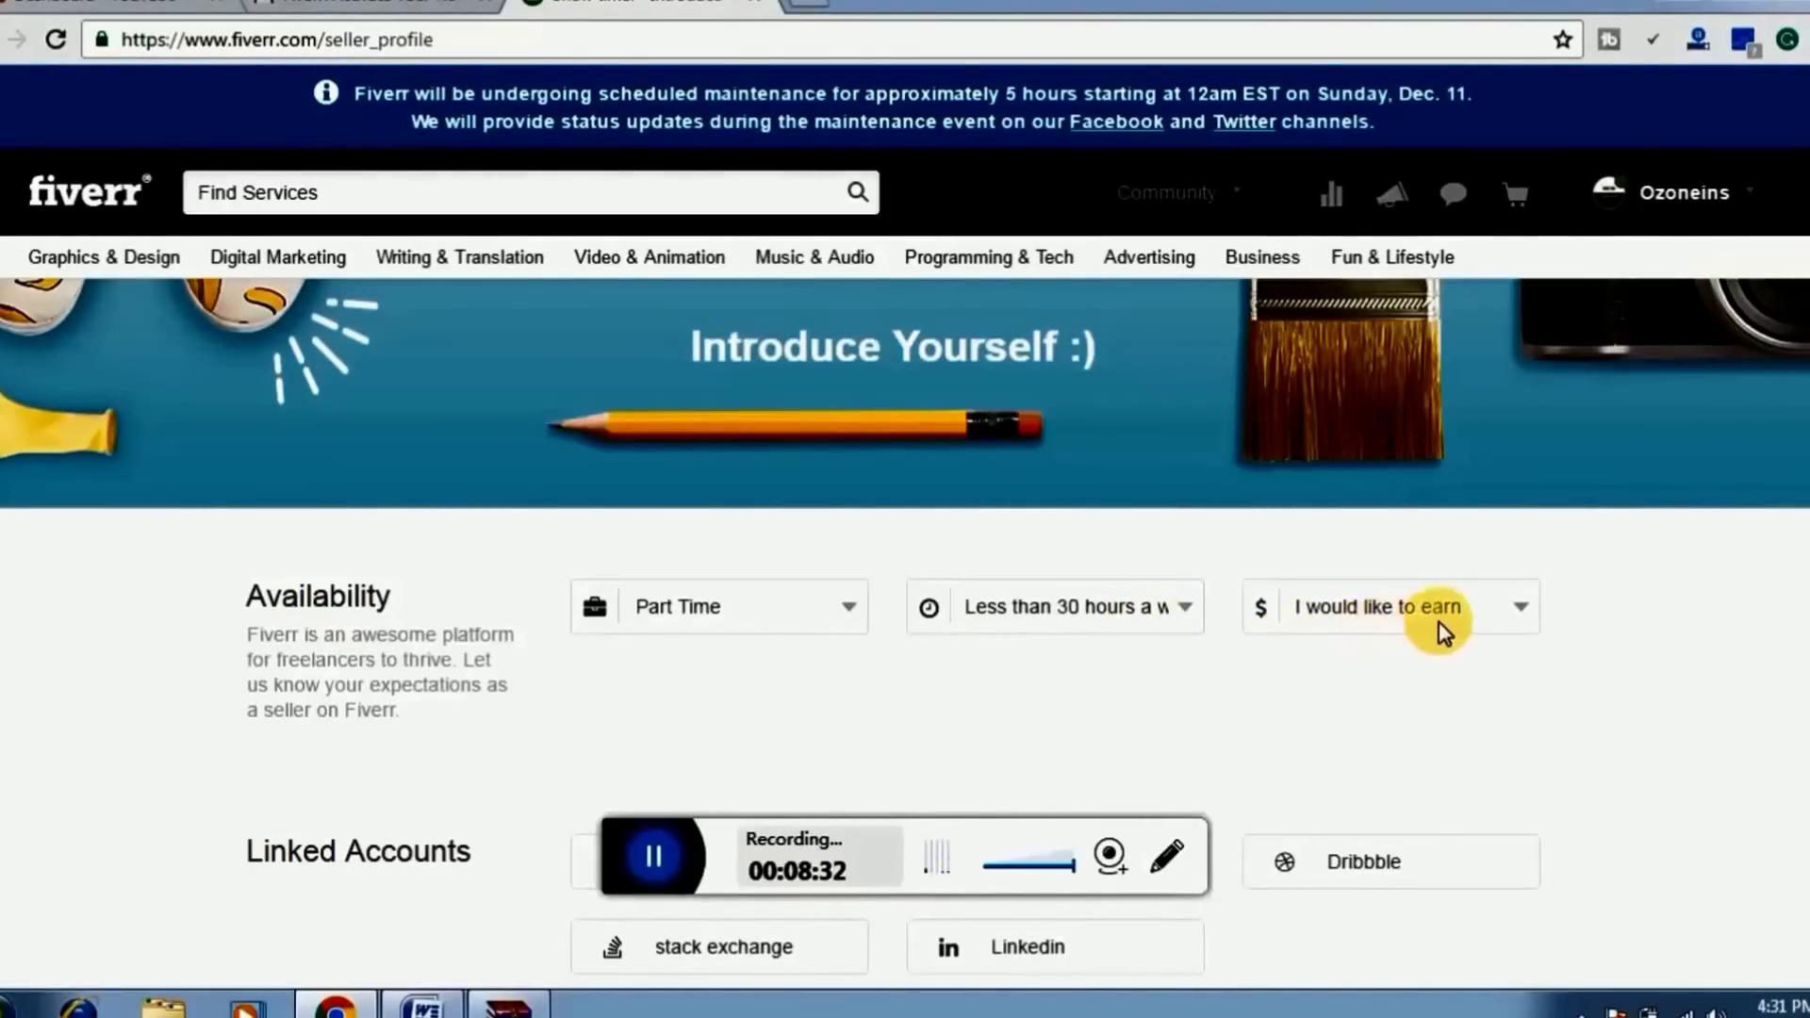
click(1480, 613)
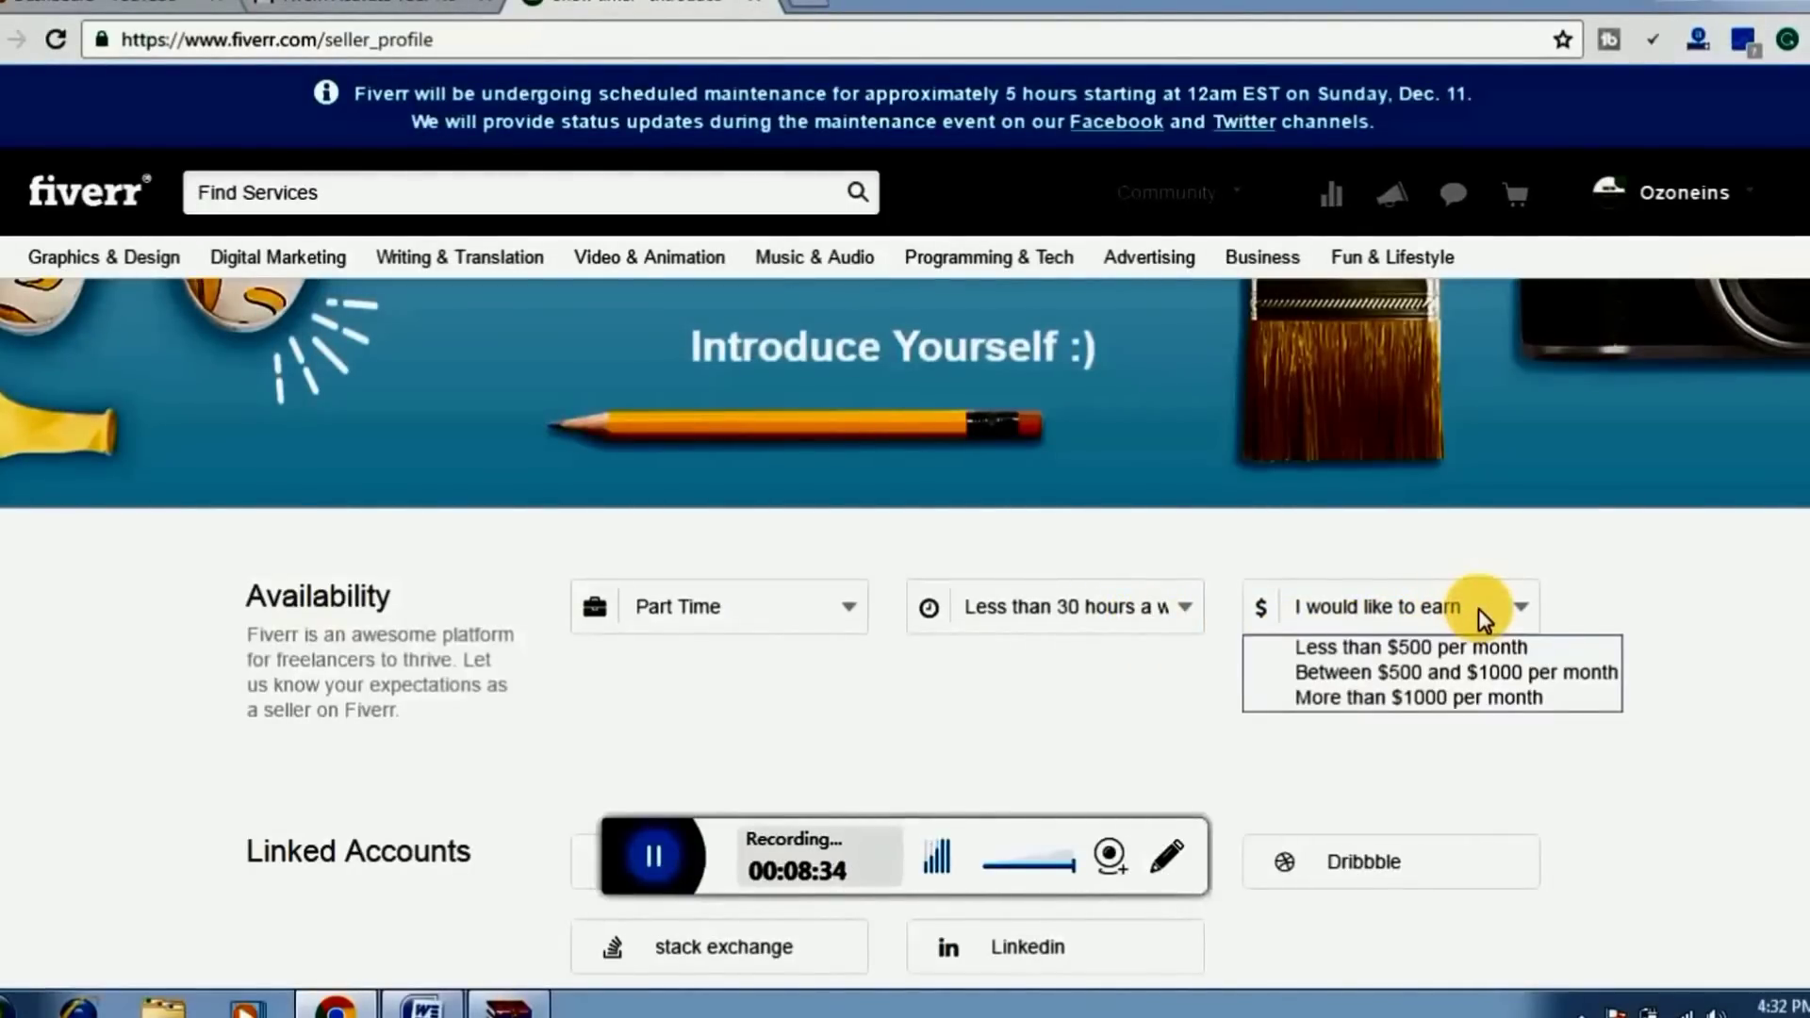
click(1448, 649)
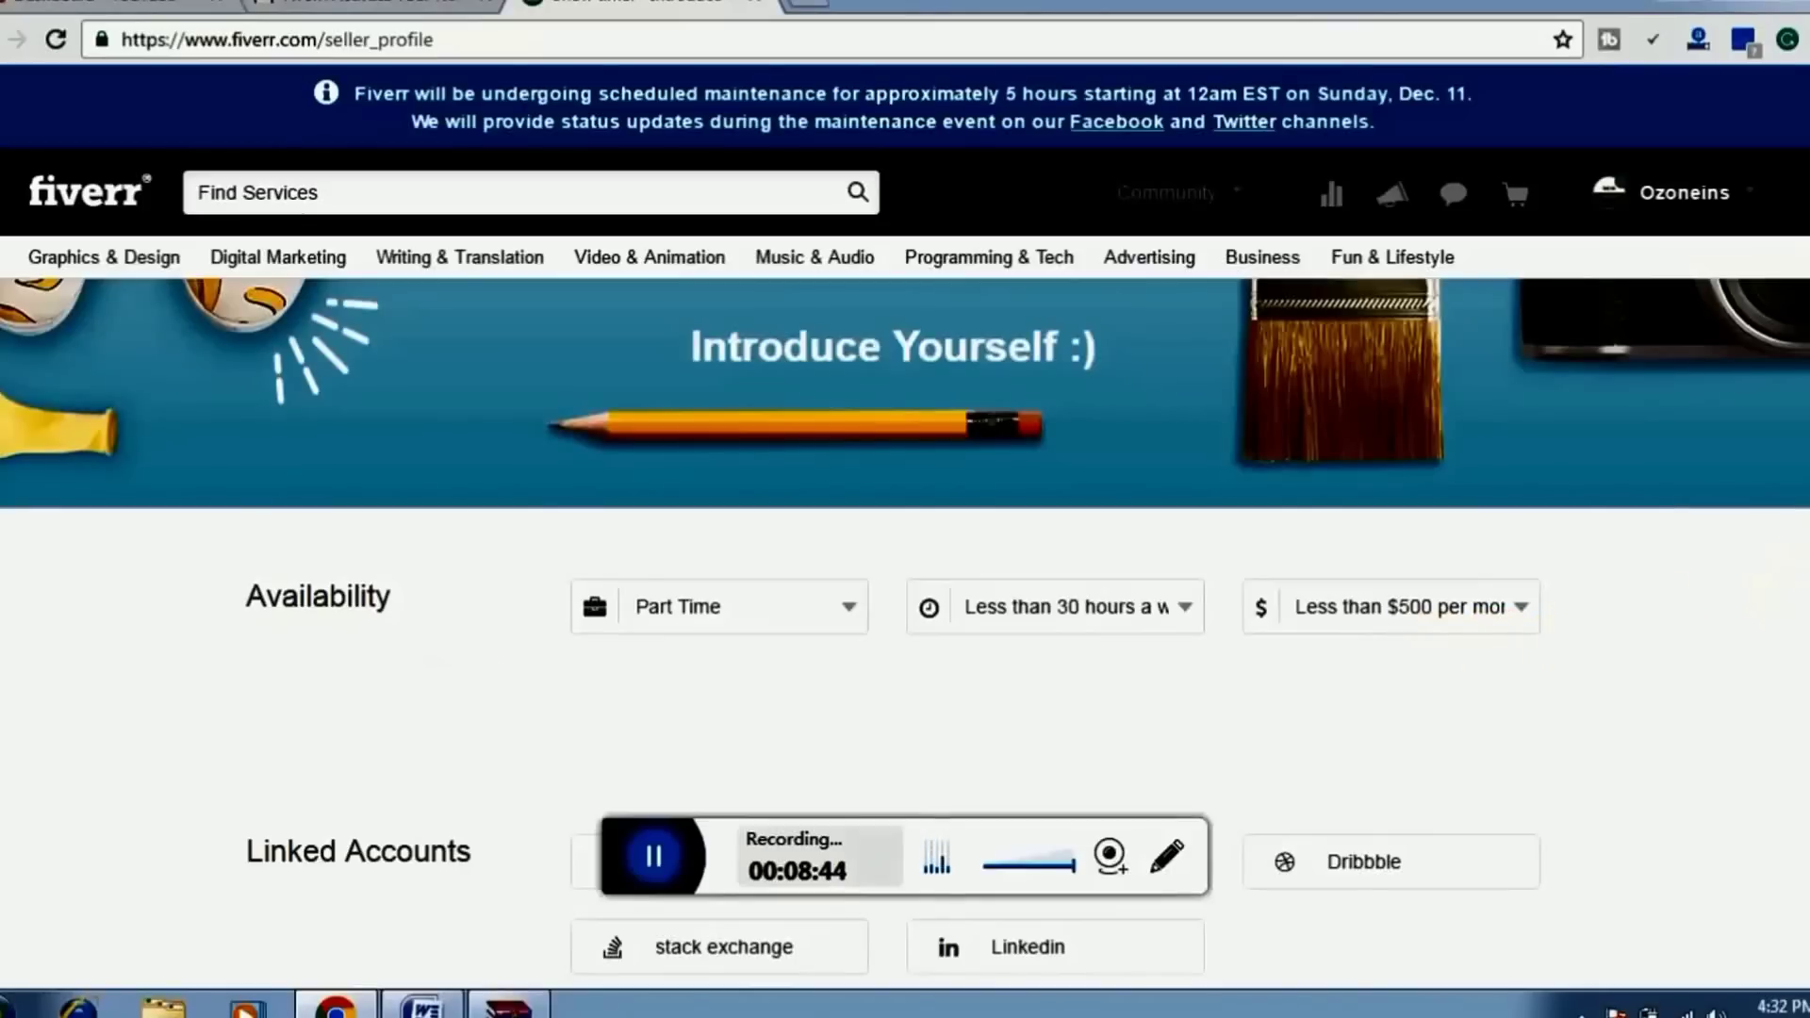
scroll(905, 623, down, 5)
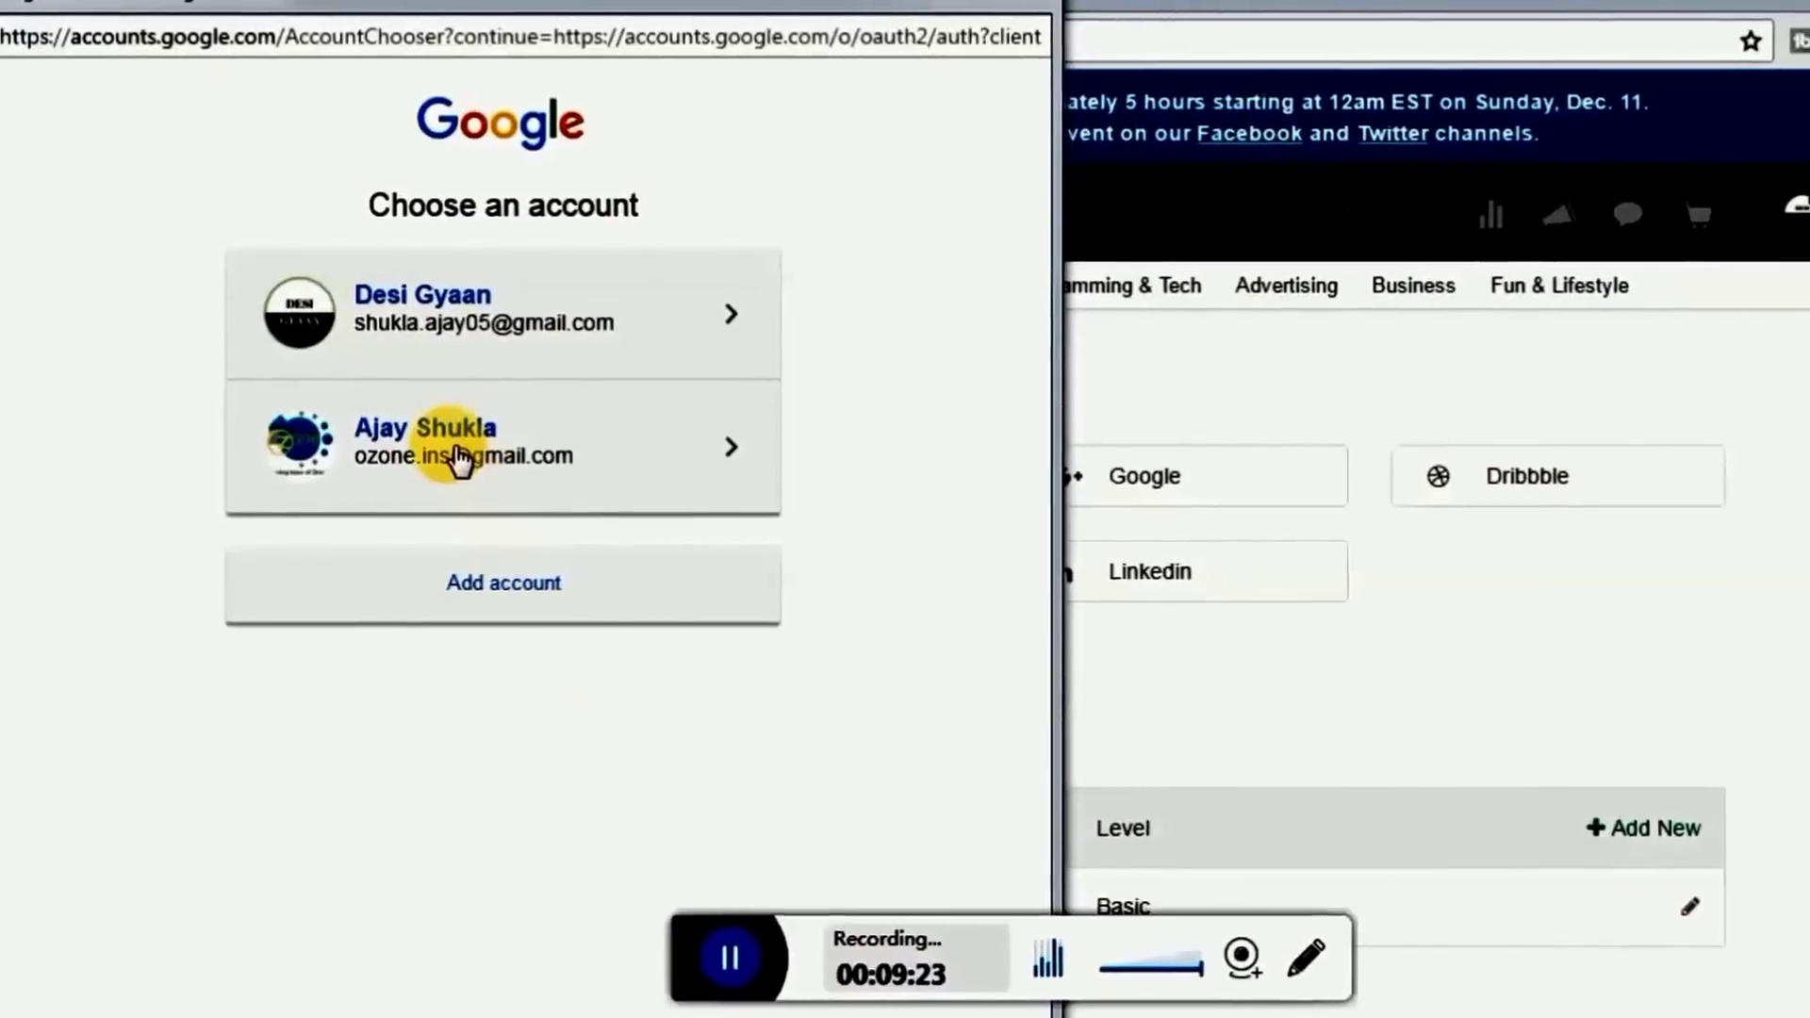
Choose the Google account in the popup and allow Fiverr access to link it
click(460, 458)
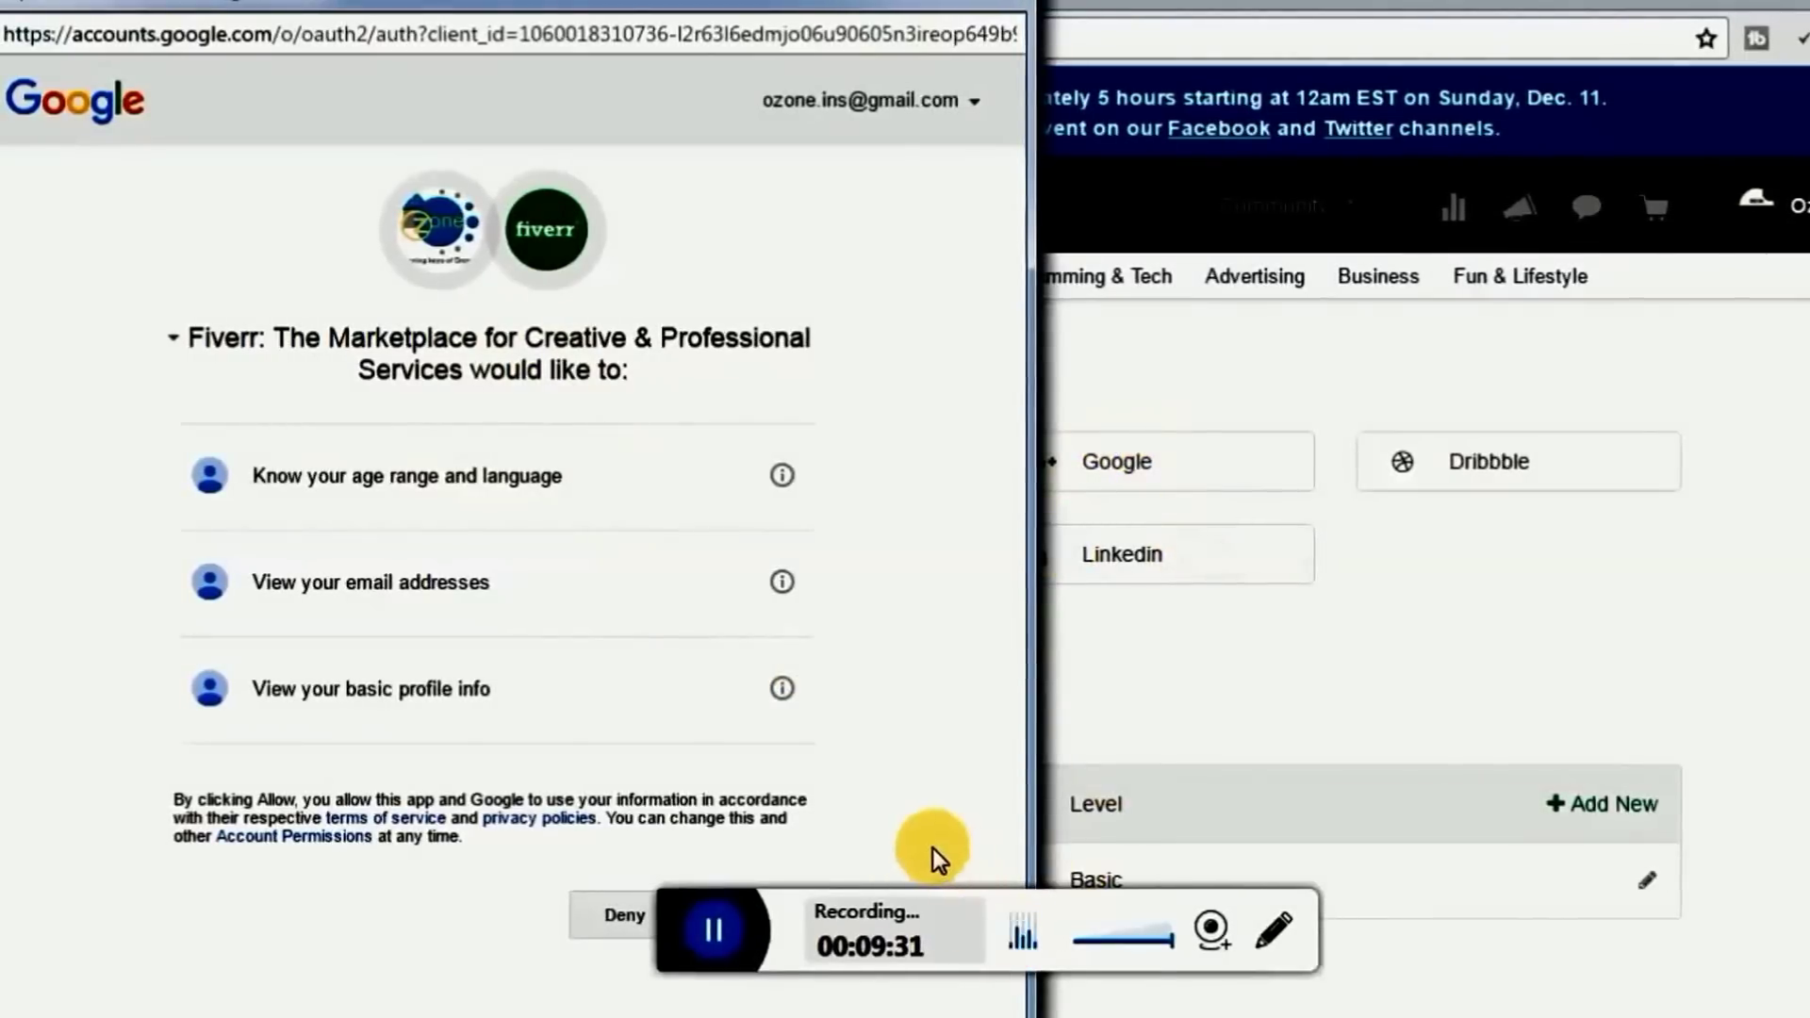
click(778, 921)
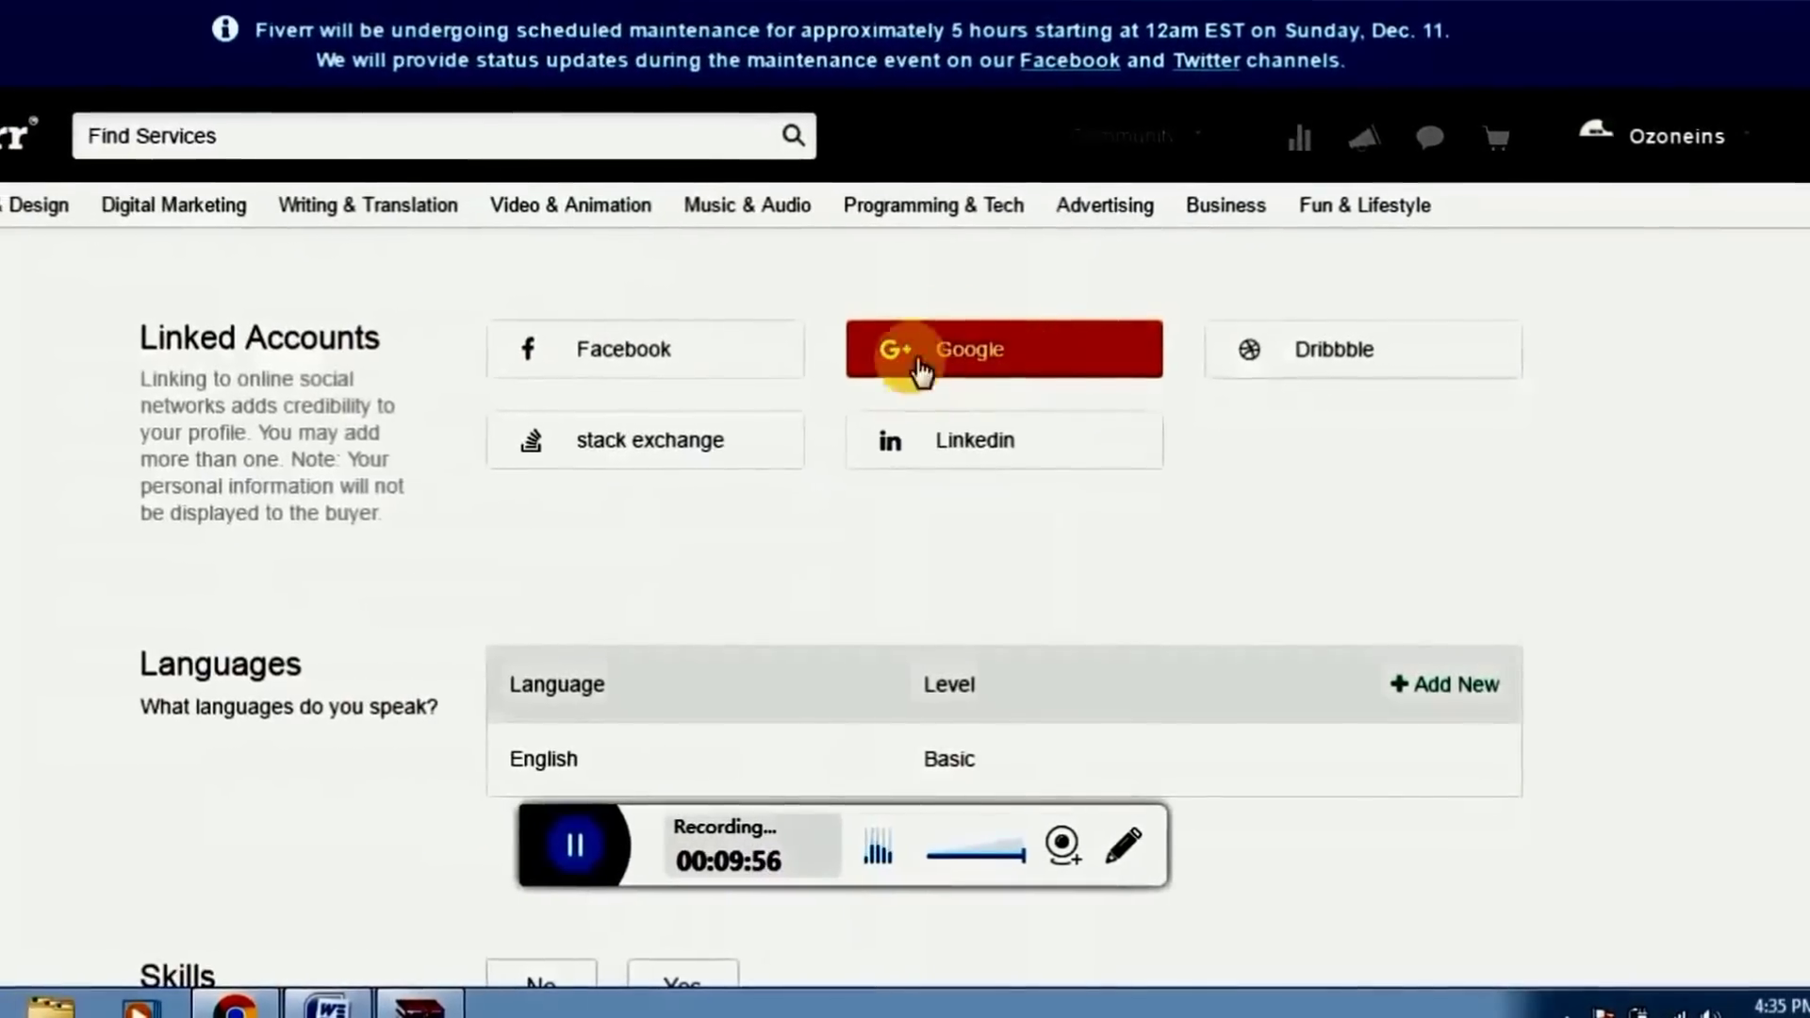